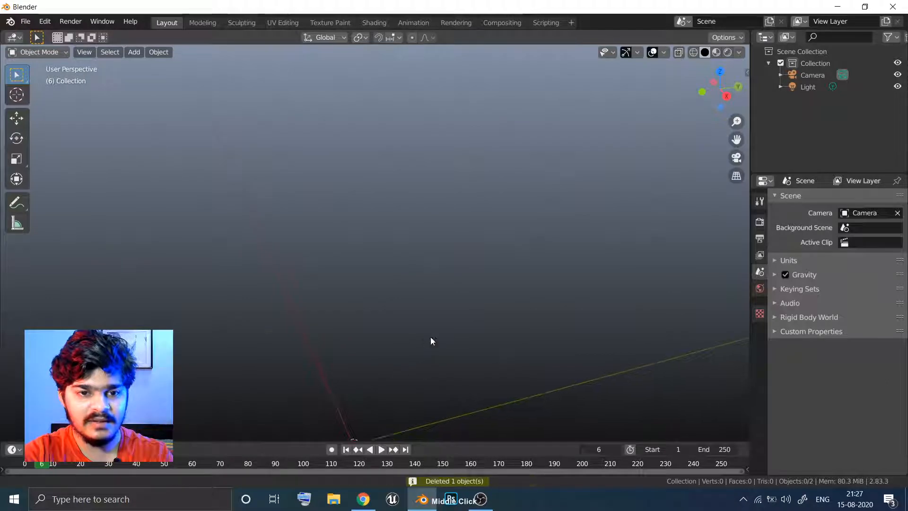
# Step: Add a mesh plane to the empty scene
pyautogui.moveTo(432, 338); pyautogui.dragTo(445, 183, button='middle')
pyautogui.moveTo(419, 331)
pyautogui.mouseDown(button='middle')
pyautogui.moveTo(427, 305)
pyautogui.moveTo(418, 327)
pyautogui.mouseUp(button='middle')
pyautogui.hotkey('shift', 'a')
pyautogui.moveTo(416, 247)
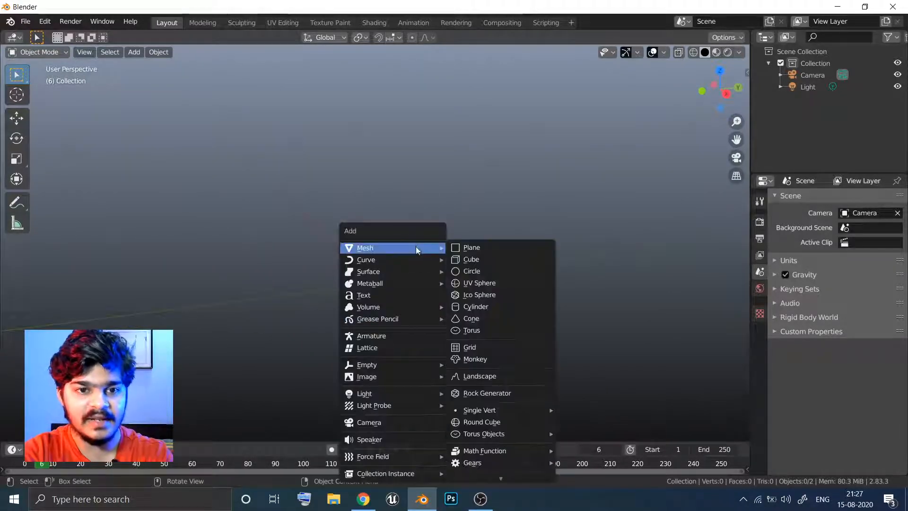
pyautogui.click(462, 248)
# Step: In Edit Mode, scale the plane's geometry along the Y axis by about 1.82 to make it a wide rectangle
pyautogui.moveTo(375, 293); pyautogui.dragTo(367, 330, button='middle')
pyautogui.press('Tab')
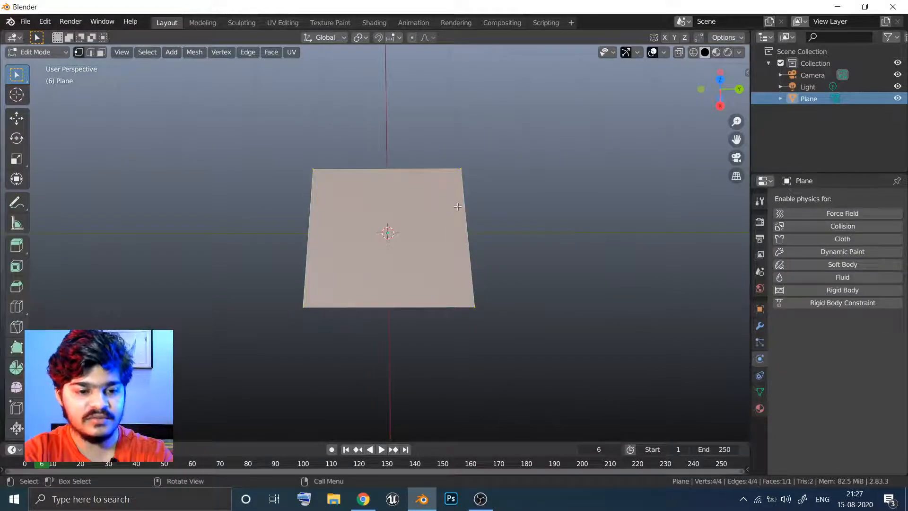
pyautogui.press('s')
pyautogui.press('x')
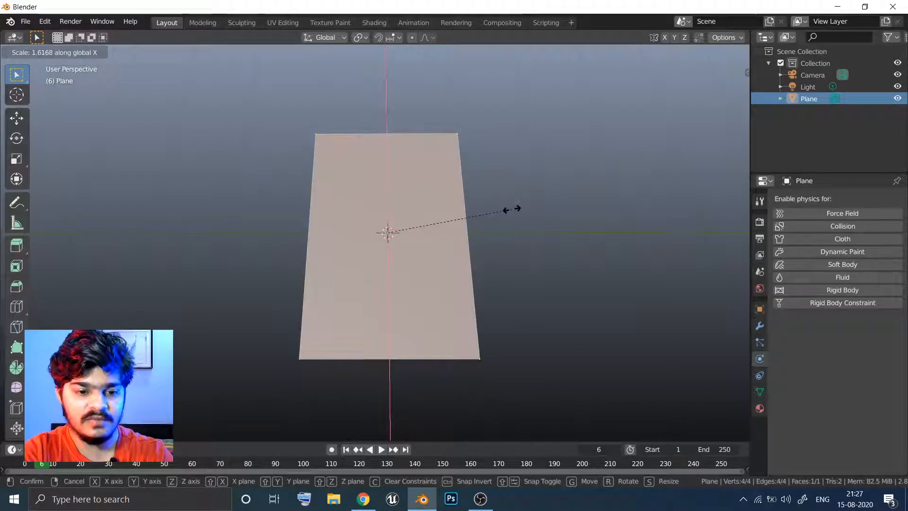
pyautogui.press('y')
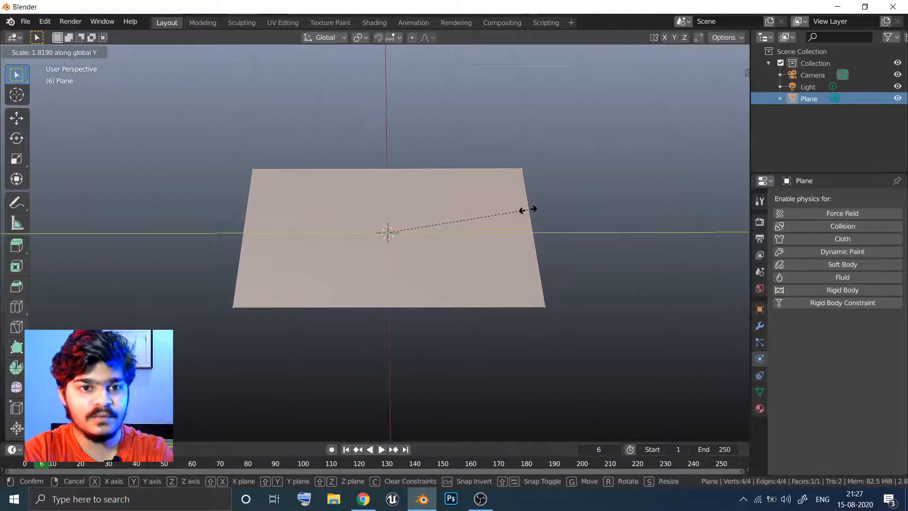
pyautogui.click(528, 210)
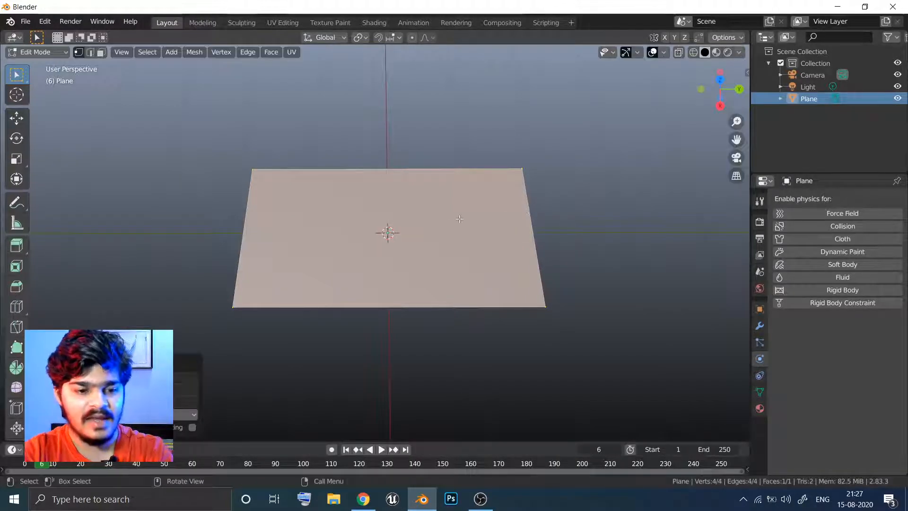
# Step: Add one centred loop cut across the plane, splitting it into two equal halves along its length
pyautogui.hotkey('ctrl', 'r')
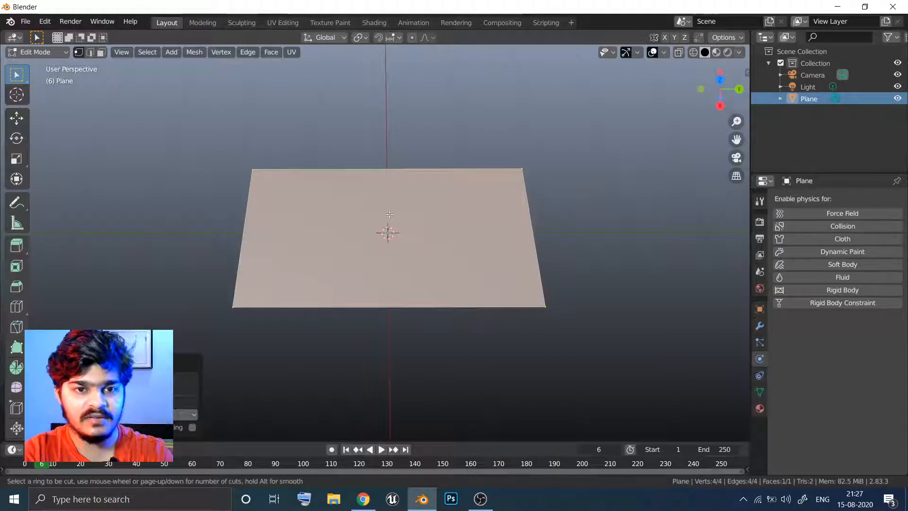
pyautogui.press('Escape')
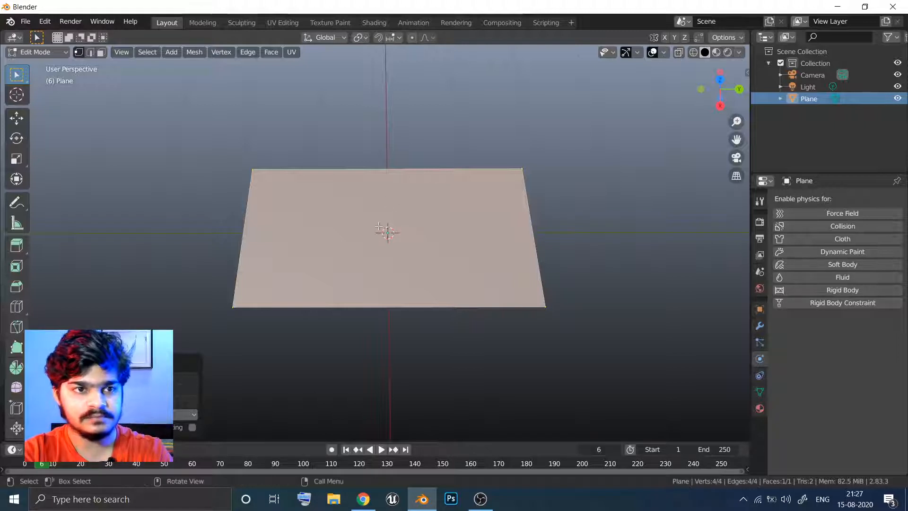
pyautogui.hotkey('ctrl', 'r')
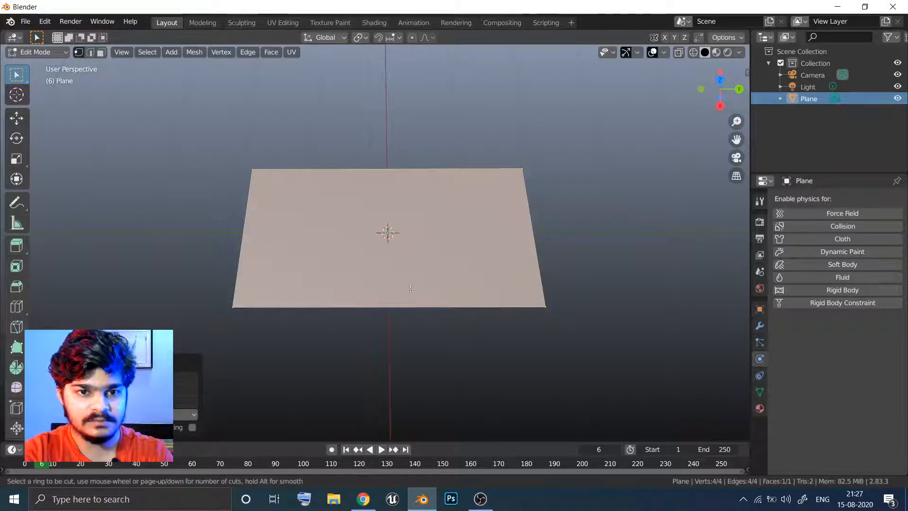
pyautogui.click(391, 301)
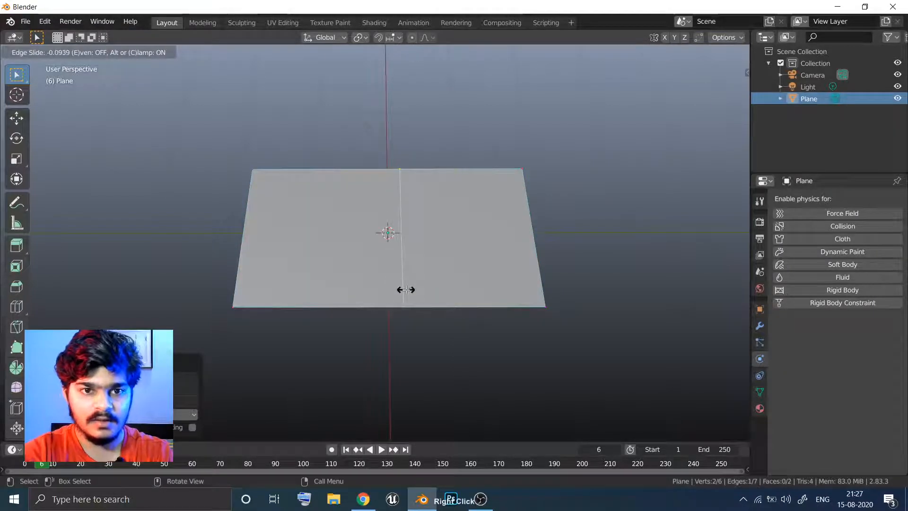
pyautogui.rightClick(406, 290)
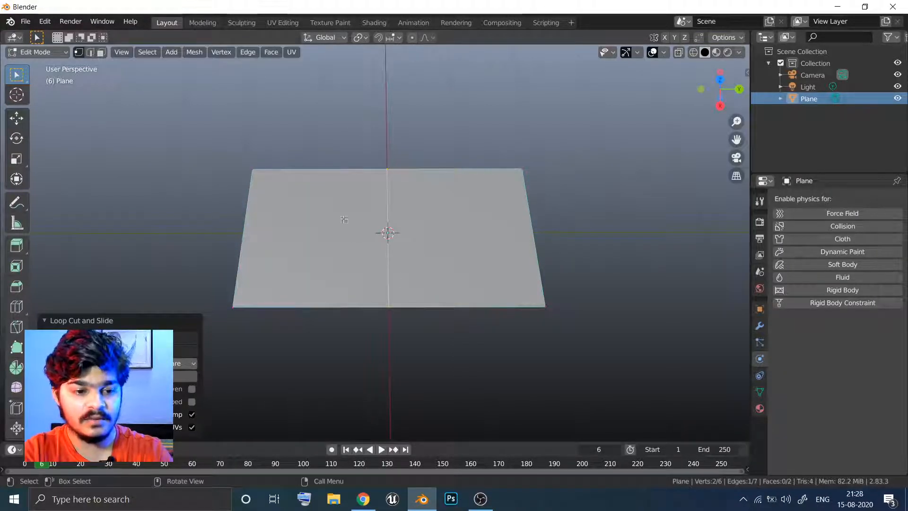
# Step: Subdivide all of the plane's geometry with 20 cuts and return to Object Mode
pyautogui.press('a')
pyautogui.rightClick(375, 204)
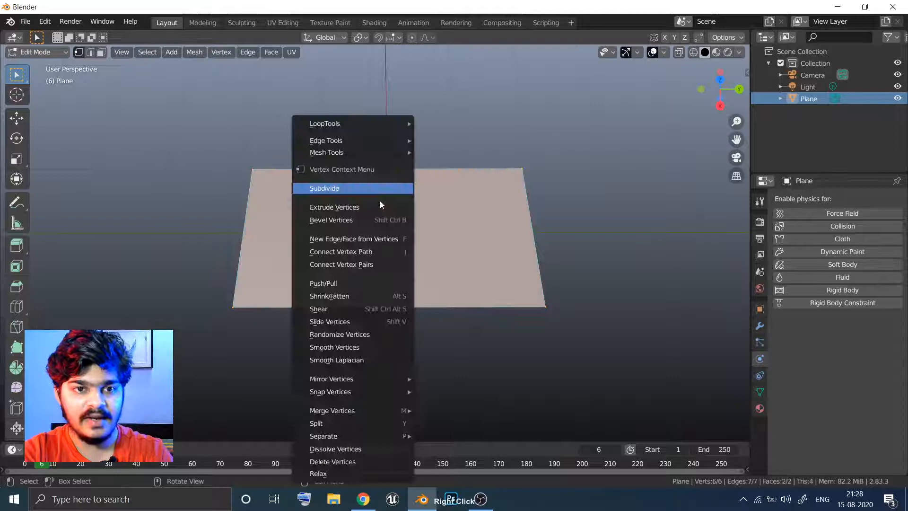
pyautogui.click(357, 181)
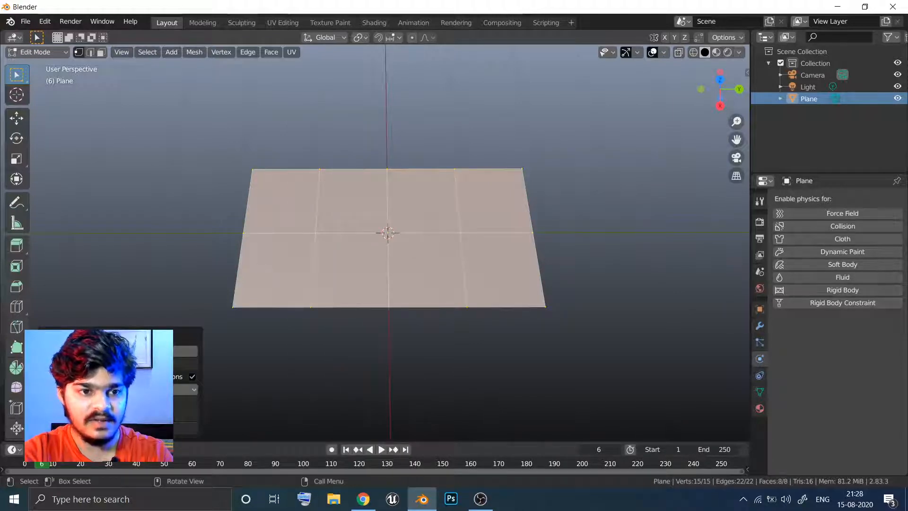
pyautogui.write('10')
pyautogui.press('Return')
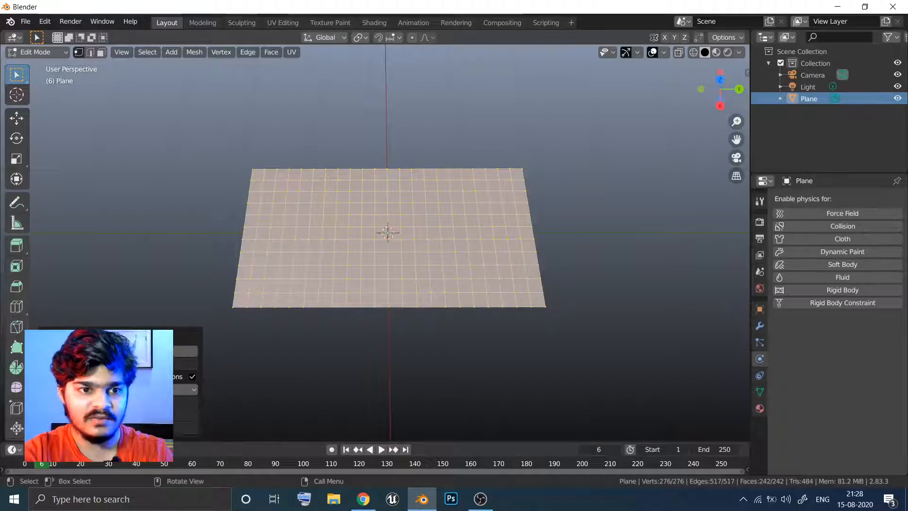
pyautogui.write('20')
pyautogui.press('Return')
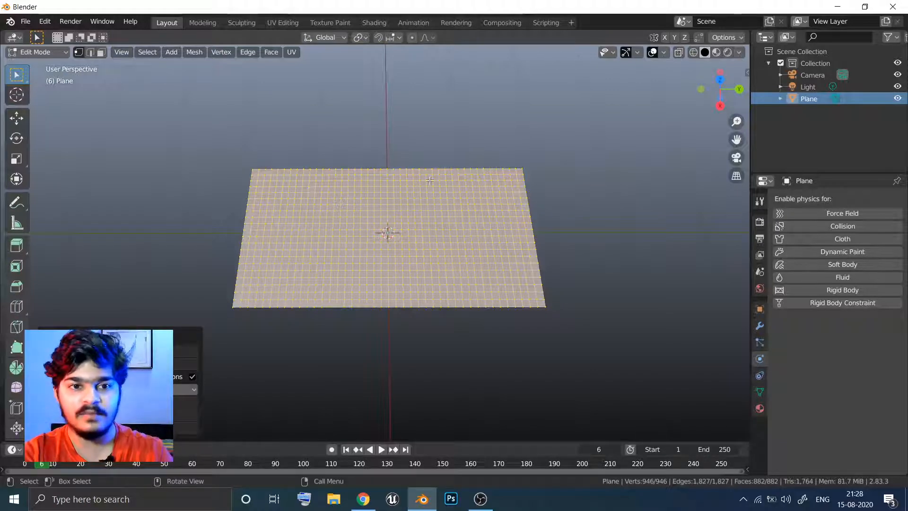
pyautogui.press('Tab')
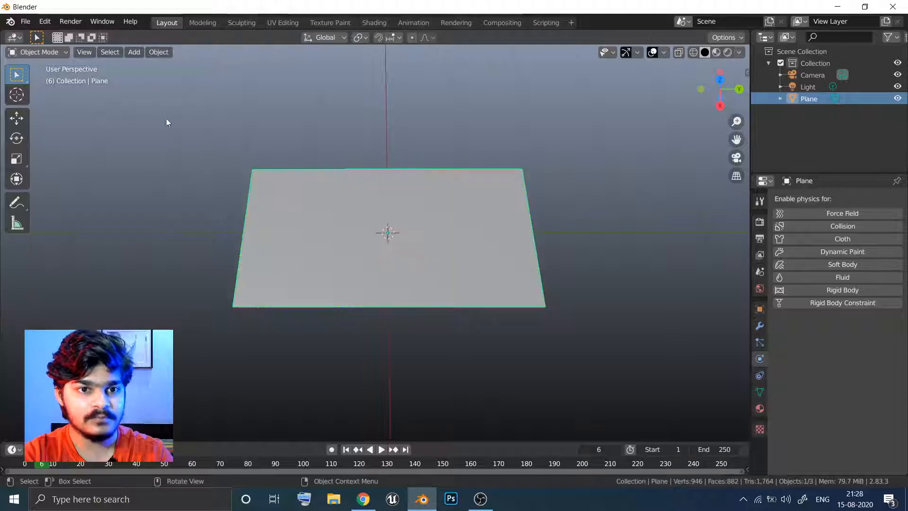
# Step: Rotate the plane about the global Y axis until it stands upright
pyautogui.moveTo(332, 194); pyautogui.dragTo(401, 169, button='middle')
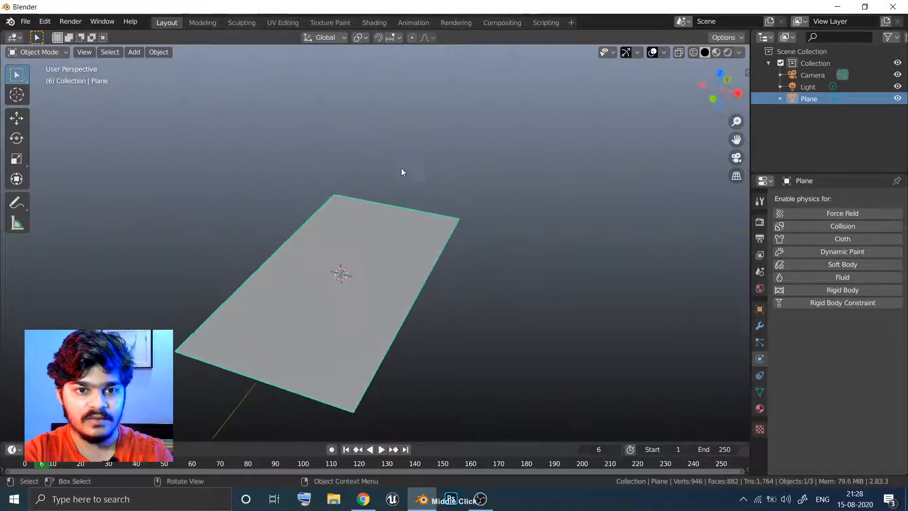
pyautogui.press('r')
pyautogui.press('x')
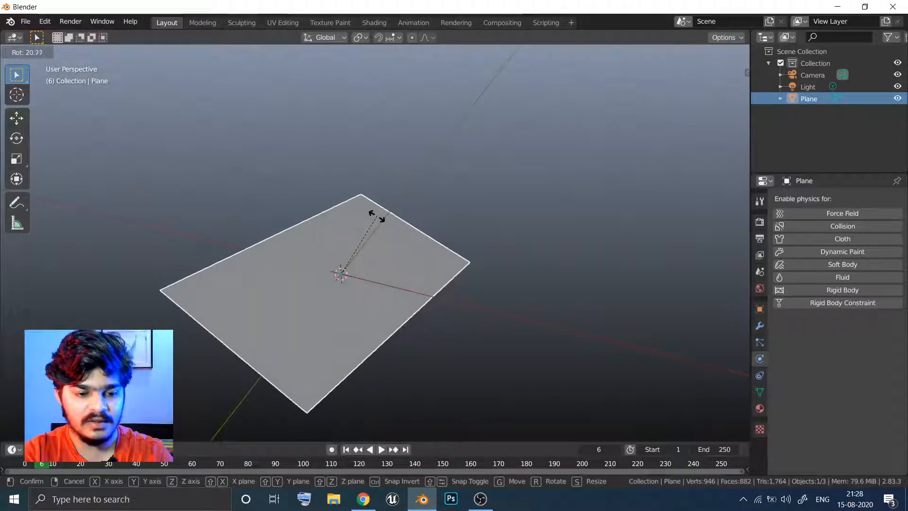
pyautogui.press('y')
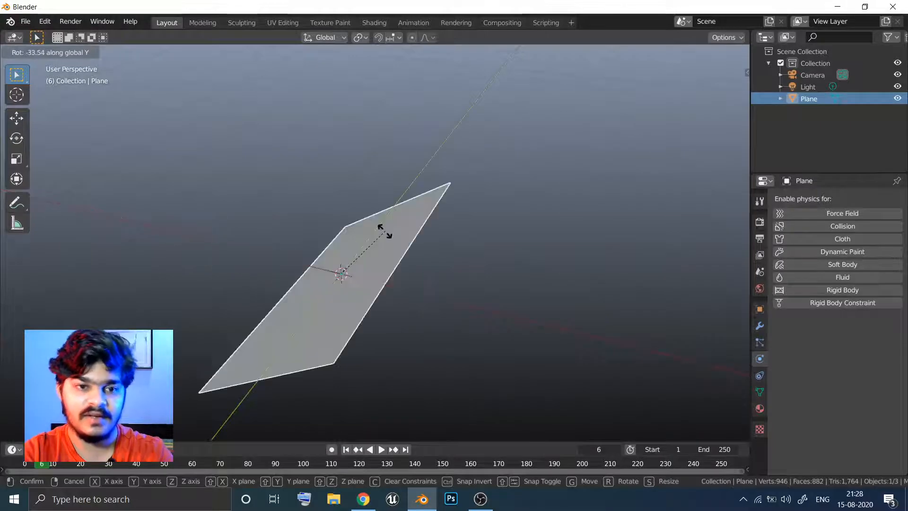
pyautogui.click(379, 222)
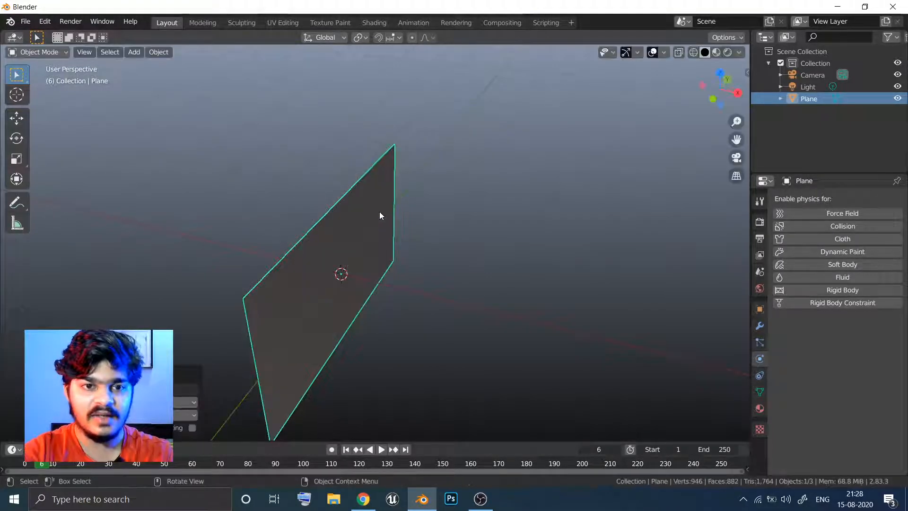
# Step: Raise the upright plane along the global Z axis so it sits clearly above the world origin
pyautogui.moveTo(364, 217); pyautogui.dragTo(291, 220, button='middle')
pyautogui.press('g')
pyautogui.press('z')
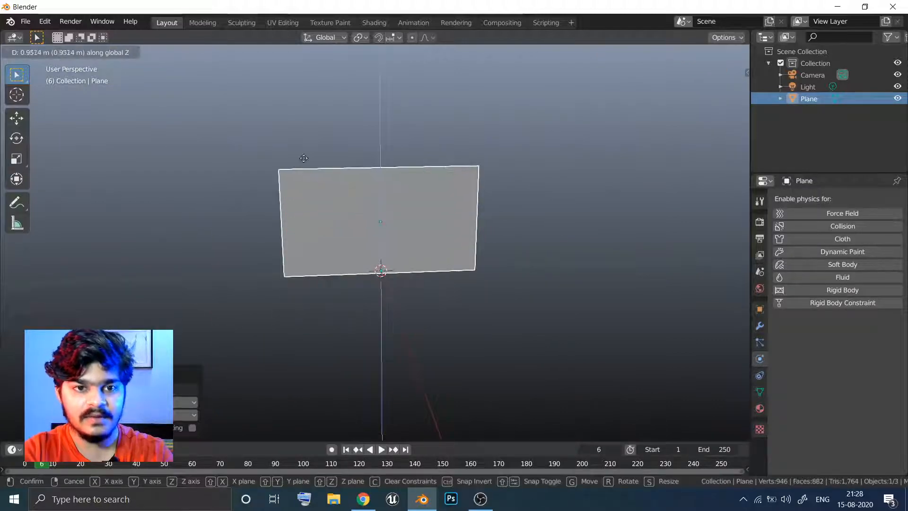
pyautogui.click(325, 93)
pyautogui.moveTo(323, 92); pyautogui.dragTo(334, 107, button='middle')
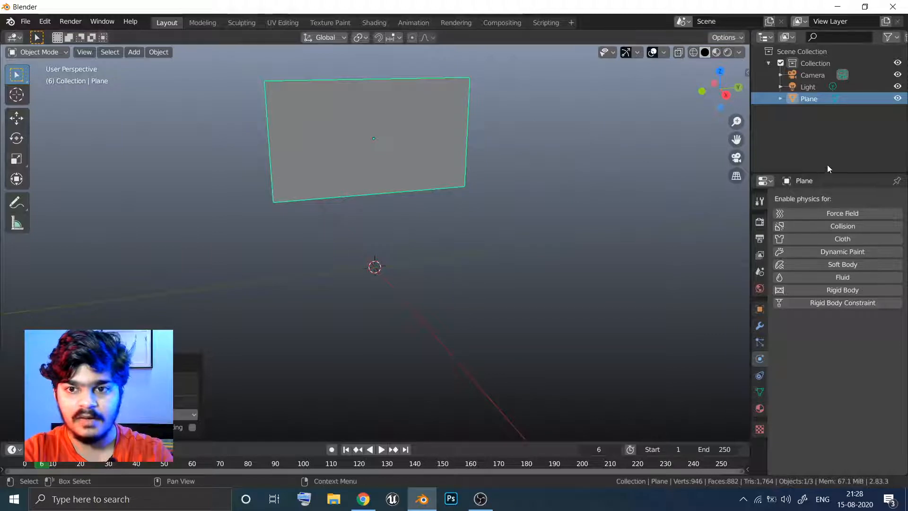
# Step: Enable Cloth physics on the plane and set the current frame to 0
pyautogui.click(798, 239)
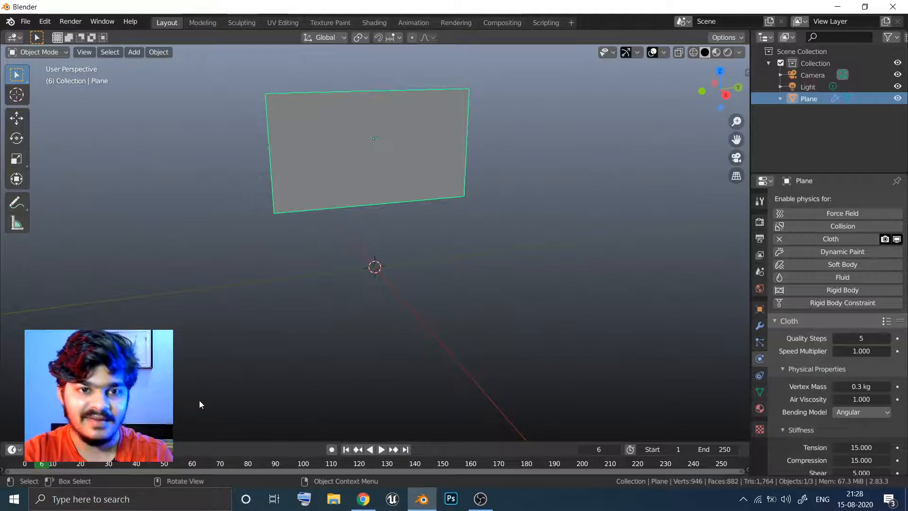
pyautogui.click(25, 464)
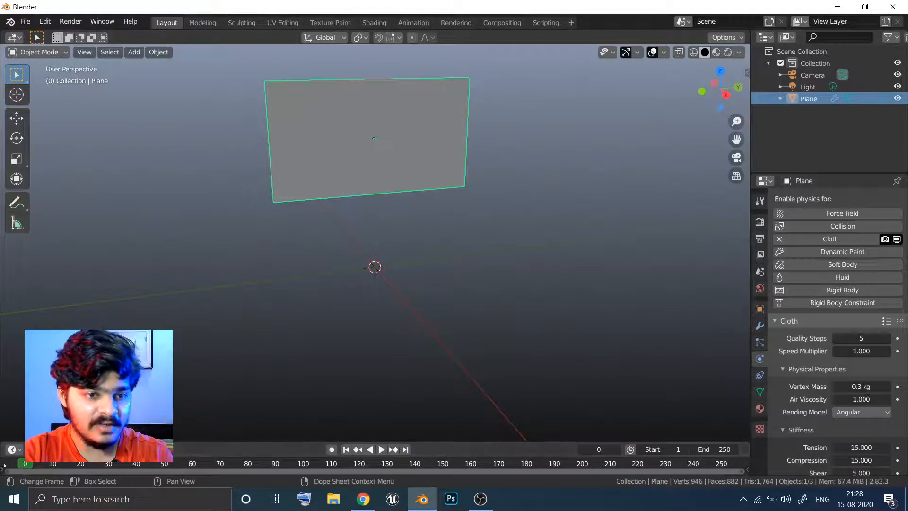
# Step: In Edit Mode, select the four uppermost and four lowermost vertices along the plane's left edge
pyautogui.keyDown('shift'); pyautogui.moveTo(290, 196); pyautogui.dragTo(310, 222, button='middle'); pyautogui.keyUp('shift')
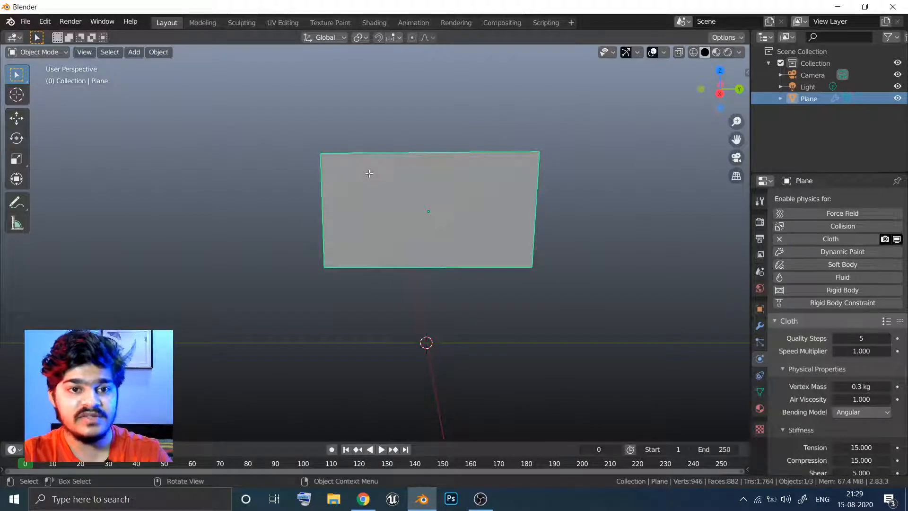
pyautogui.press('Tab')
pyautogui.moveTo(368, 174)
pyautogui.mouseDown(button='middle')
pyautogui.moveTo(372, 190)
pyautogui.moveTo(304, 116)
pyautogui.mouseUp(button='middle')
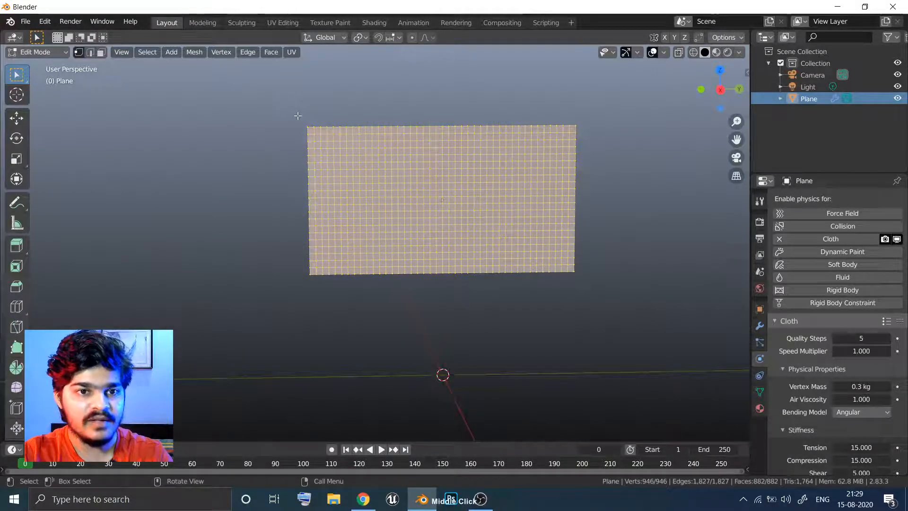
pyautogui.moveTo(298, 115); pyautogui.dragTo(309, 152)
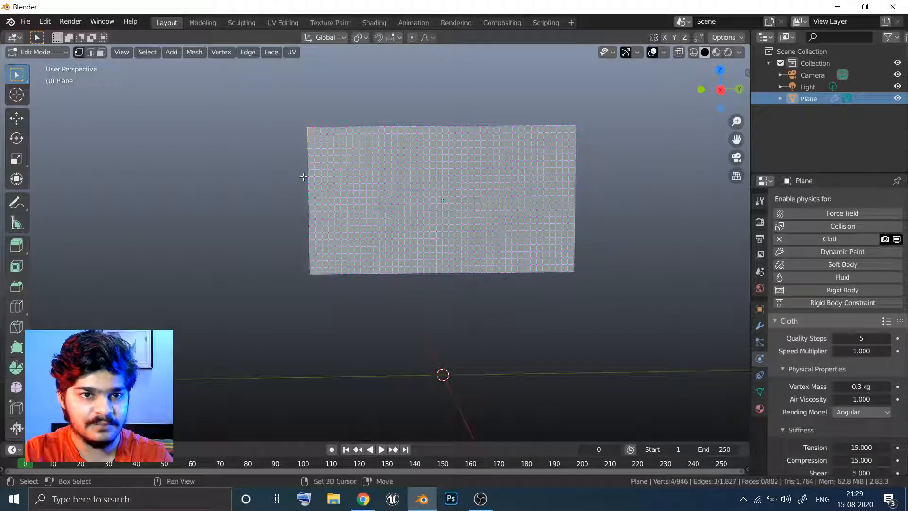
pyautogui.keyDown('shift'); pyautogui.moveTo(305, 251); pyautogui.dragTo(314, 279); pyautogui.keyUp('shift')
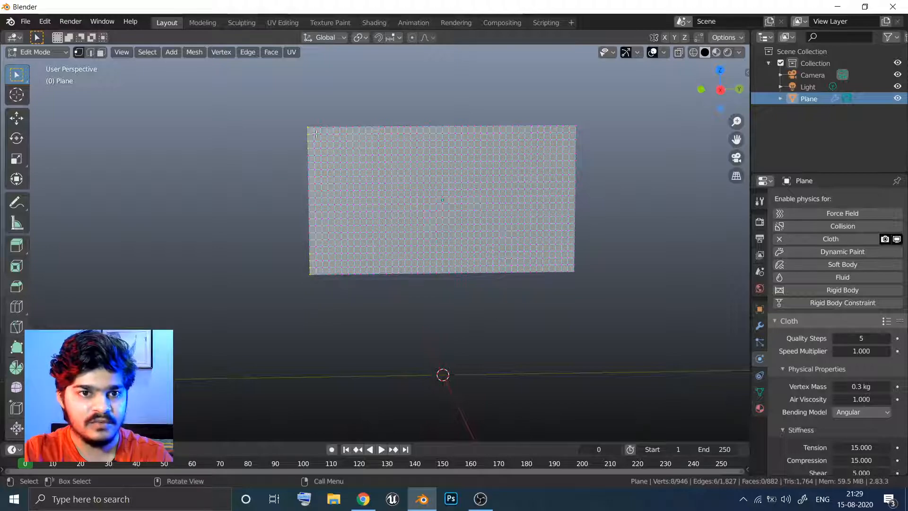
pyautogui.keyDown('ctrl'); pyautogui.moveTo(310, 155); pyautogui.dragTo(261, 91, button='middle'); pyautogui.keyUp('ctrl')
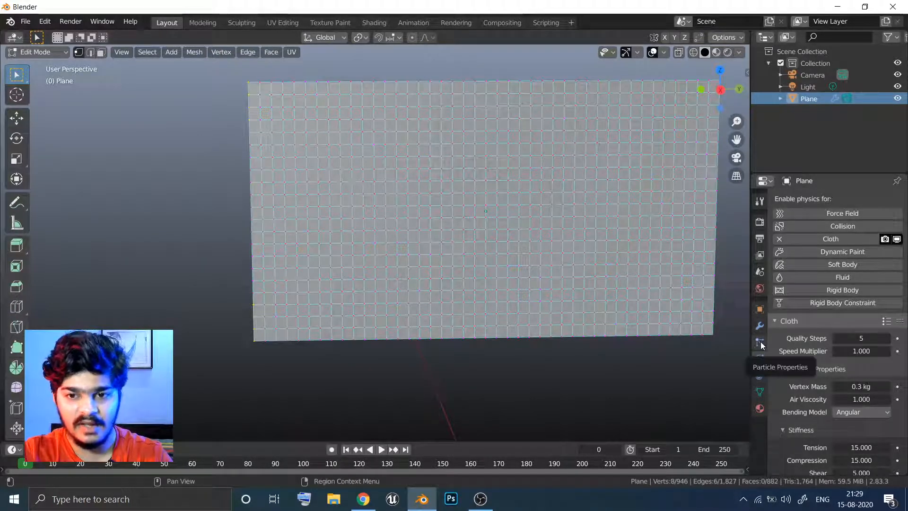
# Step: Create a vertex group named Pin and assign the selected edge vertices to it with weight 1.000
pyautogui.click(760, 392)
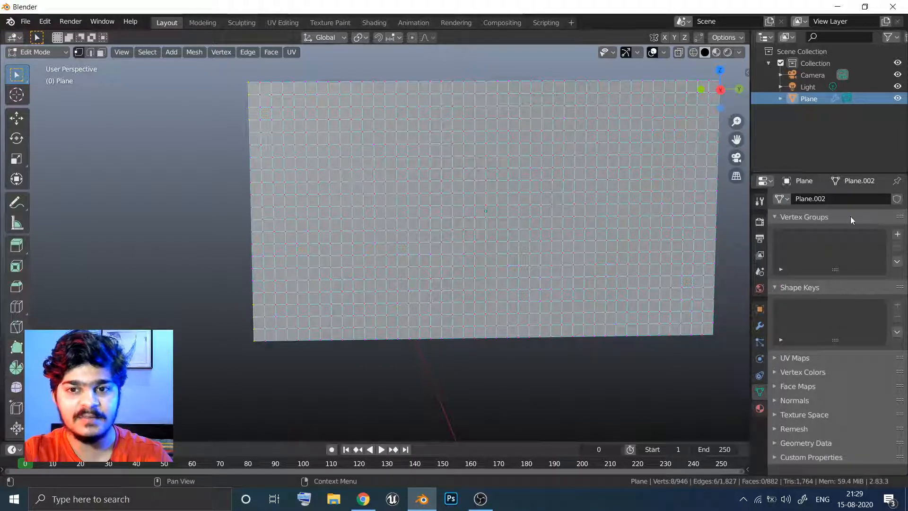
pyautogui.click(898, 235)
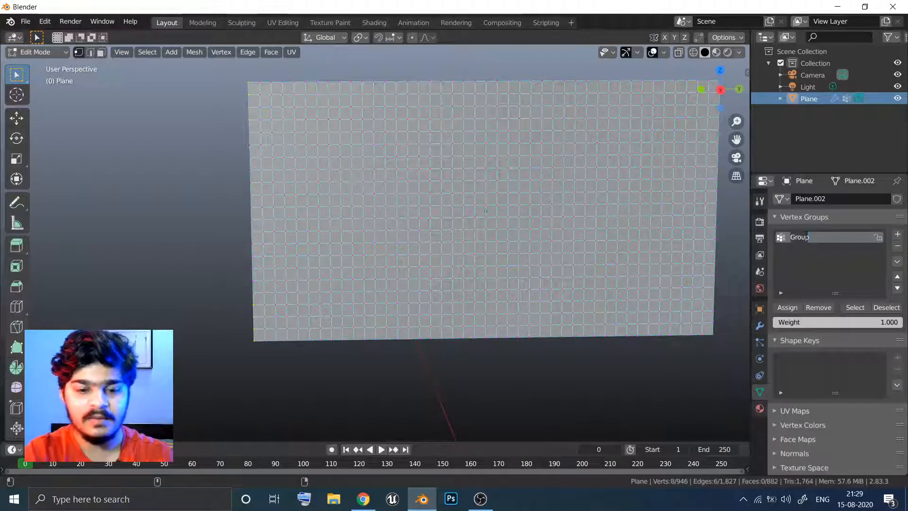
pyautogui.doubleClick(806, 236)
pyautogui.write('Pin')
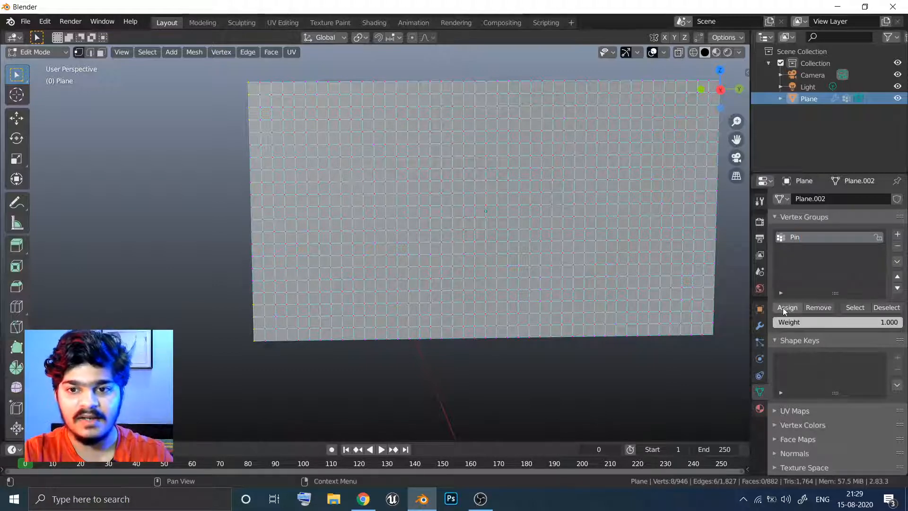
pyautogui.click(782, 308)
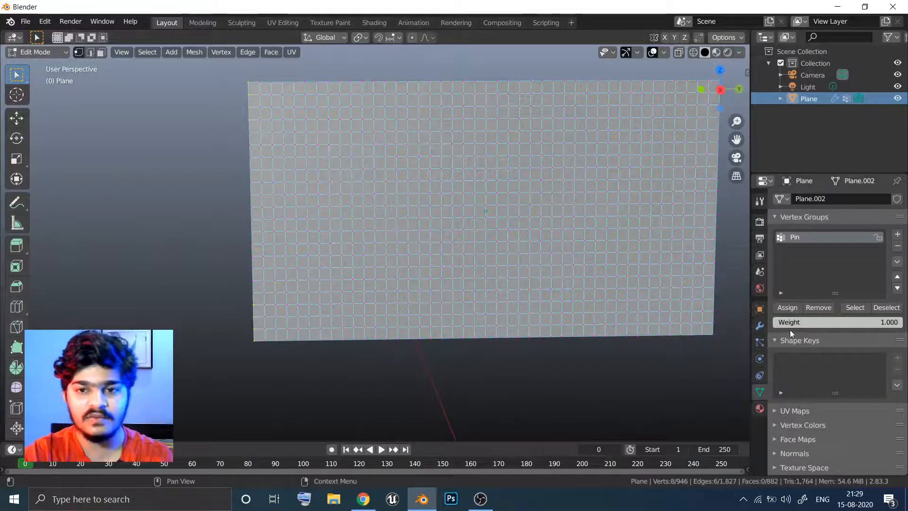
# Step: Leave Edit Mode and display the plane's physics settings
pyautogui.click(760, 359)
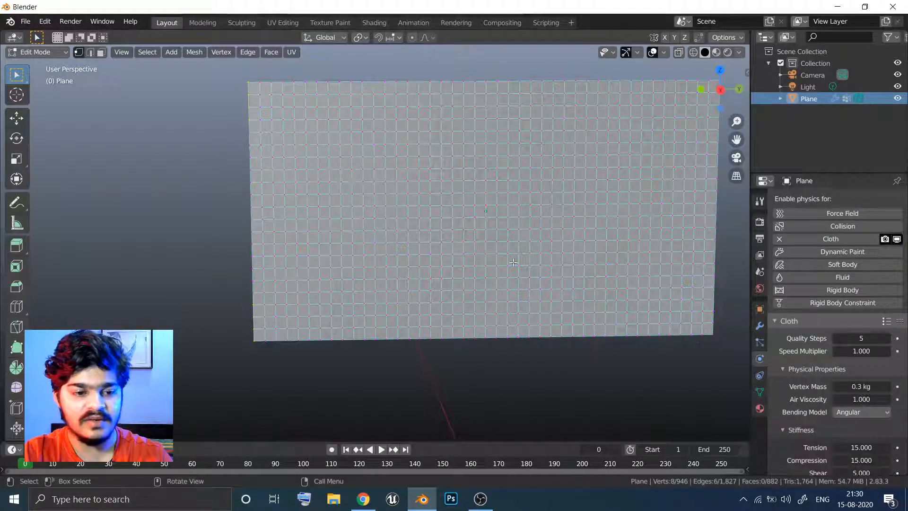
pyautogui.press('Tab')
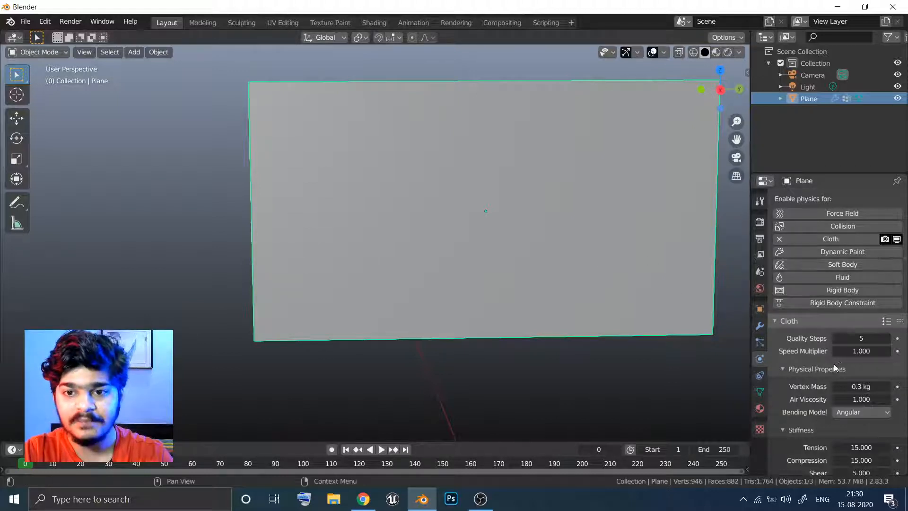
# Step: Examine the plane's Cloth settings, including Collisions, Property Weights and Field Weights, for a place to assign the pin vertex group
pyautogui.moveTo(834, 373); pyautogui.dragTo(850, 244, button='middle')
pyautogui.moveTo(853, 278); pyautogui.dragTo(854, 204, button='middle')
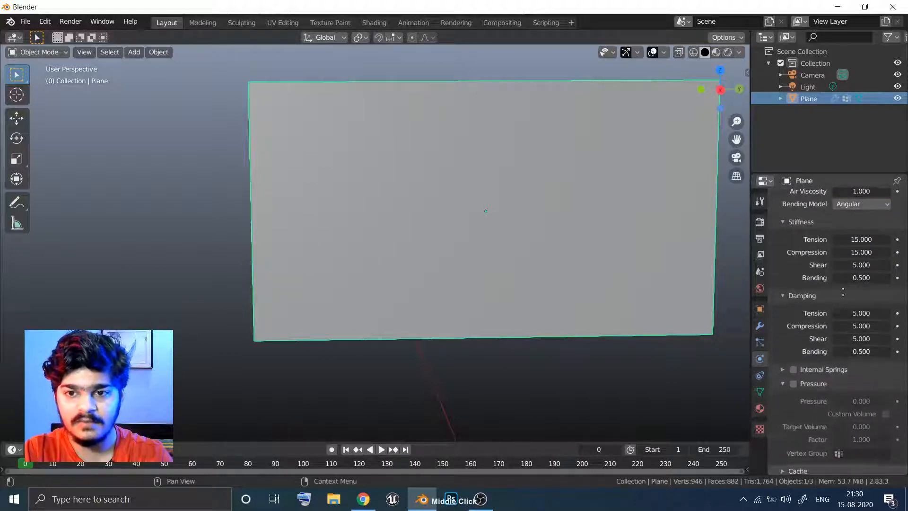
pyautogui.moveTo(843, 378); pyautogui.dragTo(844, 303, button='middle')
pyautogui.moveTo(847, 425); pyautogui.dragTo(847, 310, button='middle')
pyautogui.moveTo(851, 377)
pyautogui.mouseDown(button='middle')
pyautogui.moveTo(853, 306)
pyautogui.moveTo(855, 336)
pyautogui.moveTo(855, 315)
pyautogui.mouseUp(button='middle')
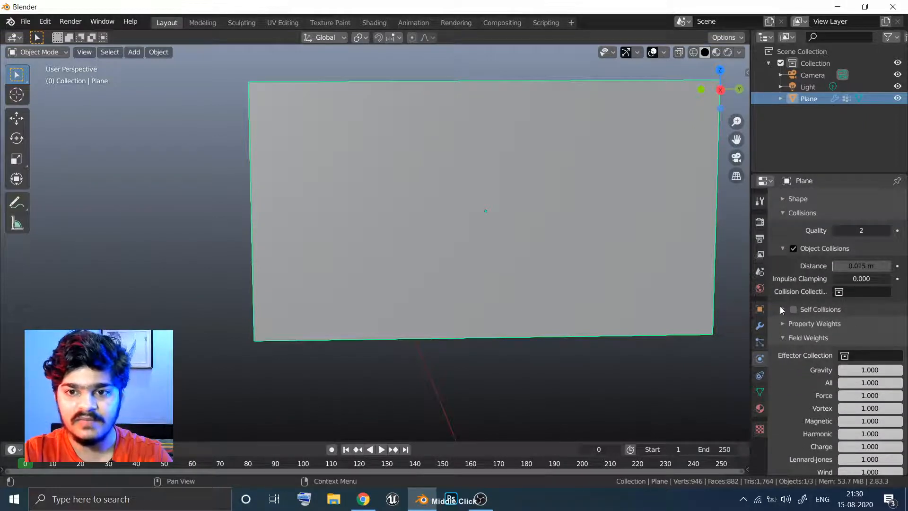
pyautogui.moveTo(796, 334); pyautogui.dragTo(805, 268, button='middle')
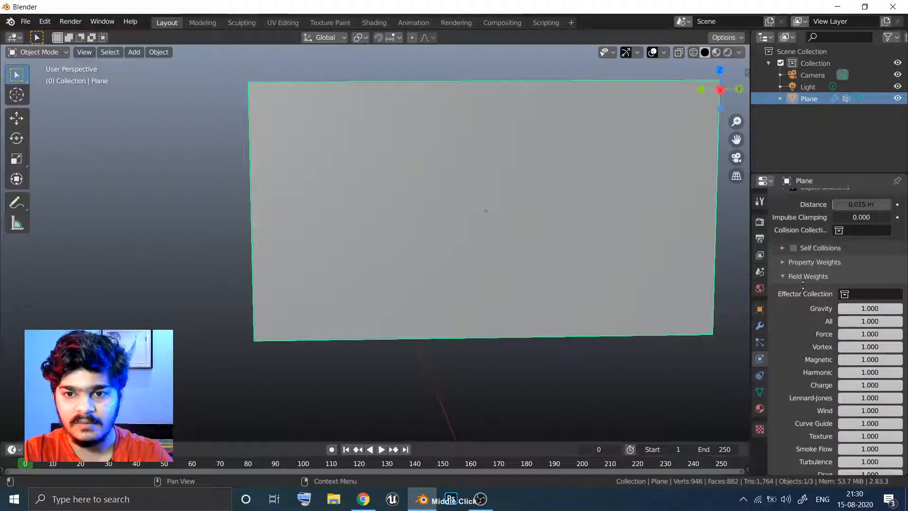
pyautogui.scroll(8, 787, 265)
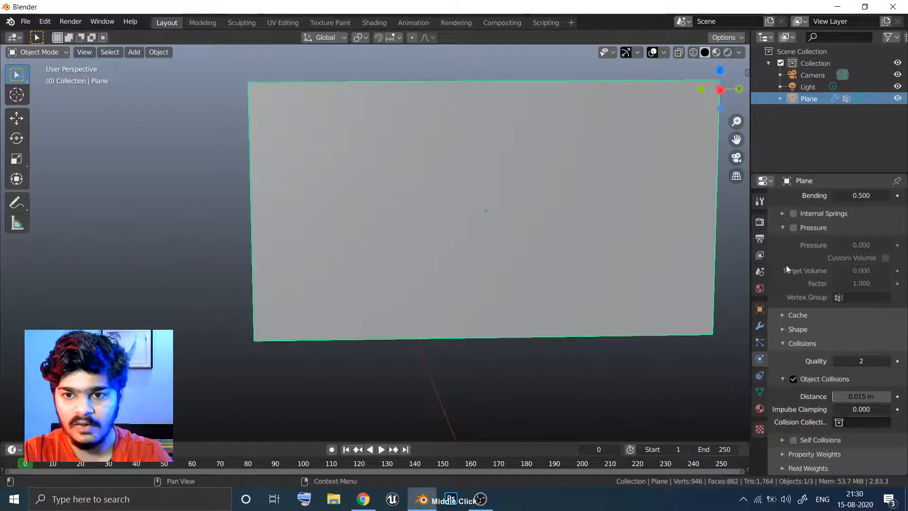
pyautogui.click(782, 454)
pyautogui.moveTo(783, 455); pyautogui.dragTo(805, 353, button='middle')
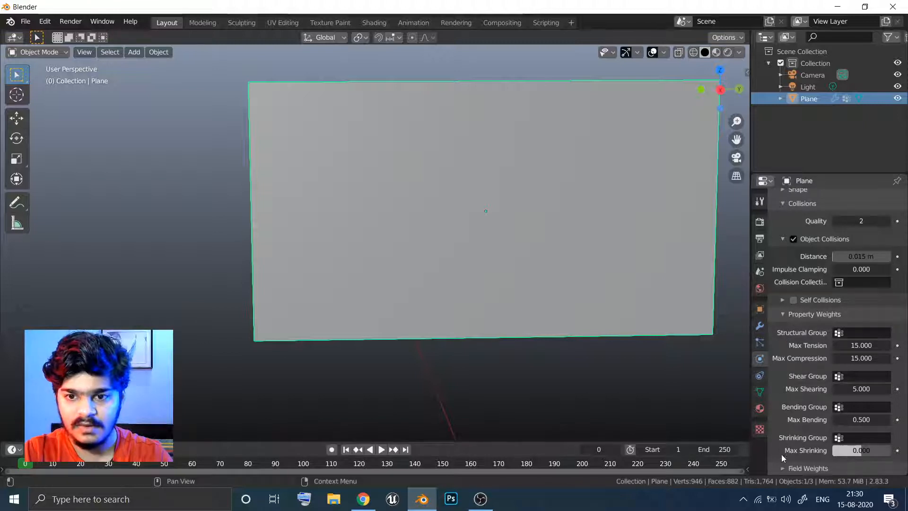
pyautogui.moveTo(784, 467); pyautogui.dragTo(826, 370, button='middle')
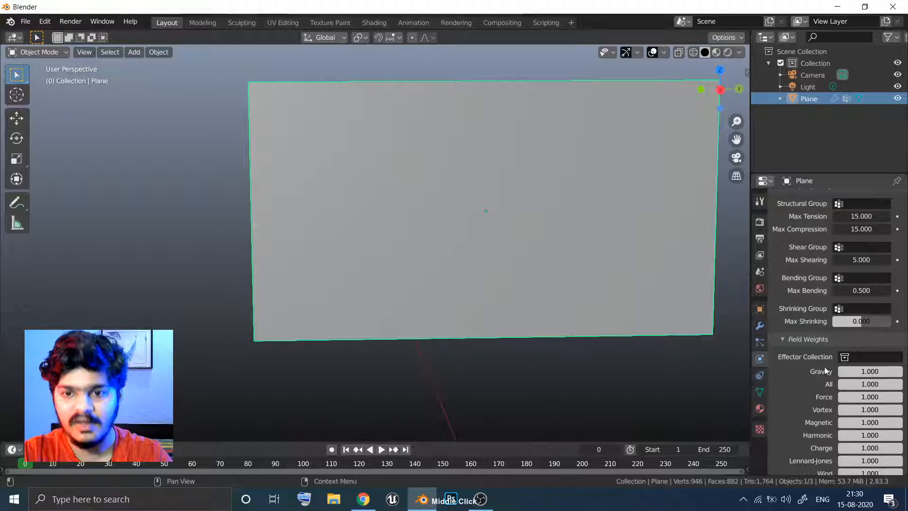
pyautogui.click(847, 358)
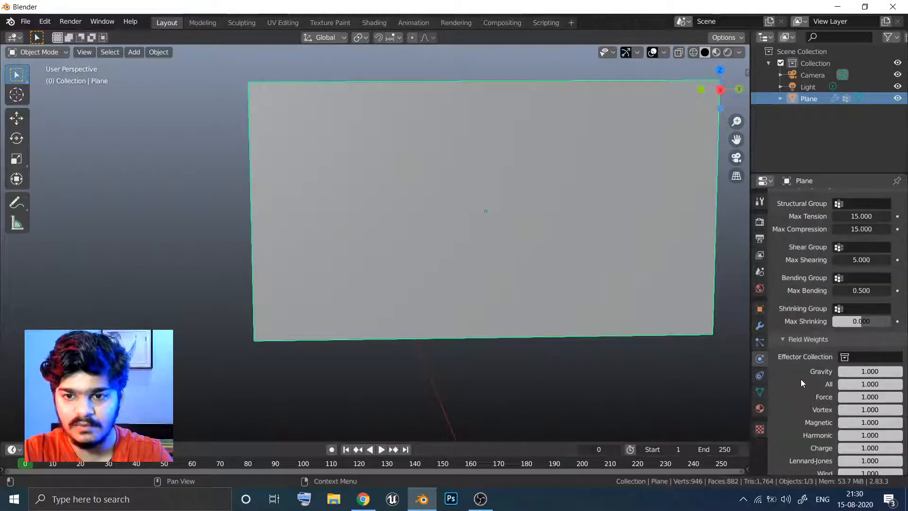
pyautogui.moveTo(844, 311); pyautogui.dragTo(804, 376, button='middle')
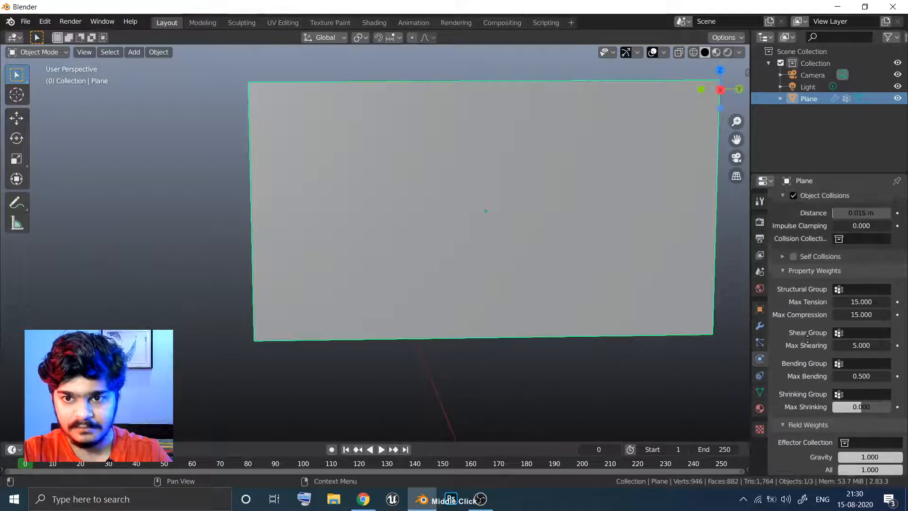
pyautogui.moveTo(807, 316)
pyautogui.mouseDown(button='middle')
pyautogui.moveTo(803, 362)
pyautogui.moveTo(805, 324)
pyautogui.mouseUp(button='middle')
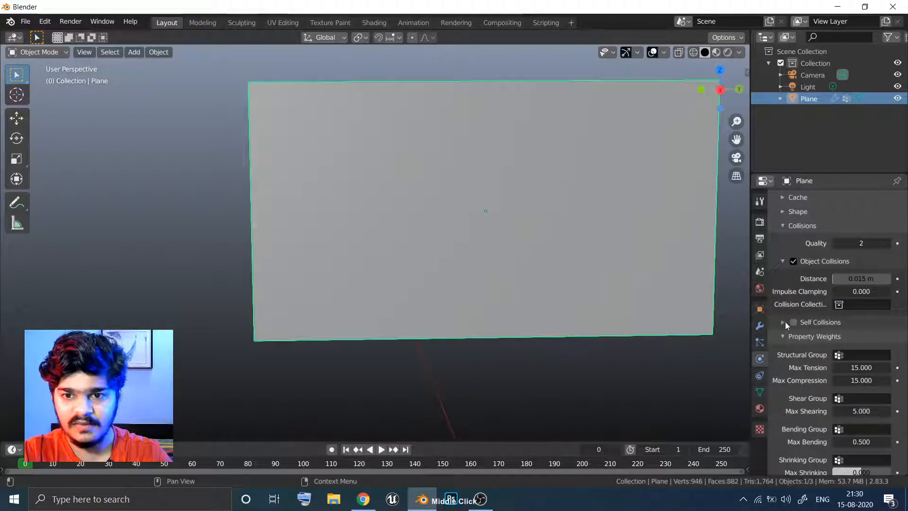
# Step: Enable Self Collisions for the cloth and choose Pin as its vertex group
pyautogui.click(786, 322)
pyautogui.click(793, 322)
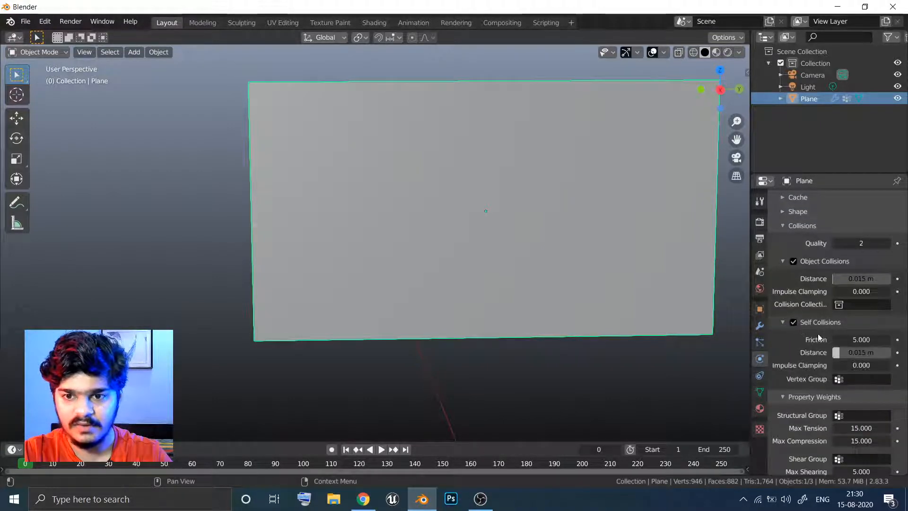
pyautogui.click(847, 379)
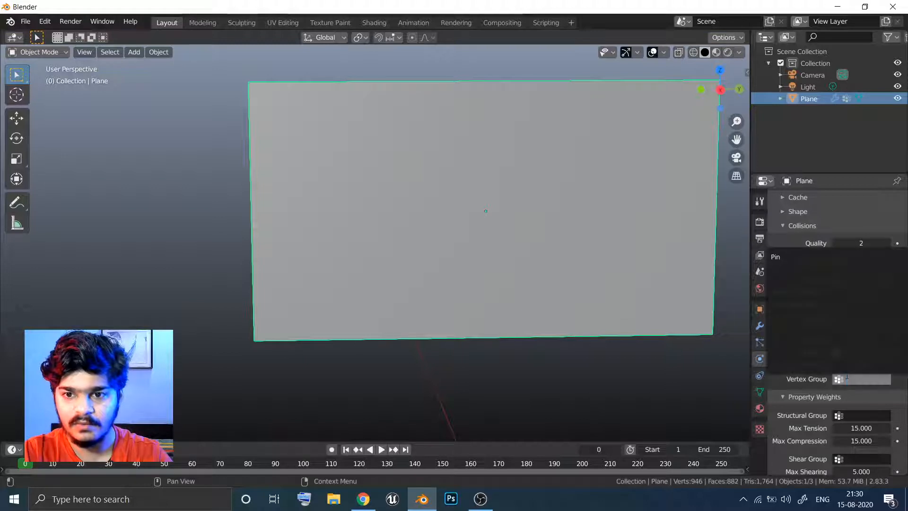
pyautogui.click(799, 260)
# Step: Check the cloth's Shape settings and clear the Pin vertex group from Self Collisions
pyautogui.scroll(4, 796, 279)
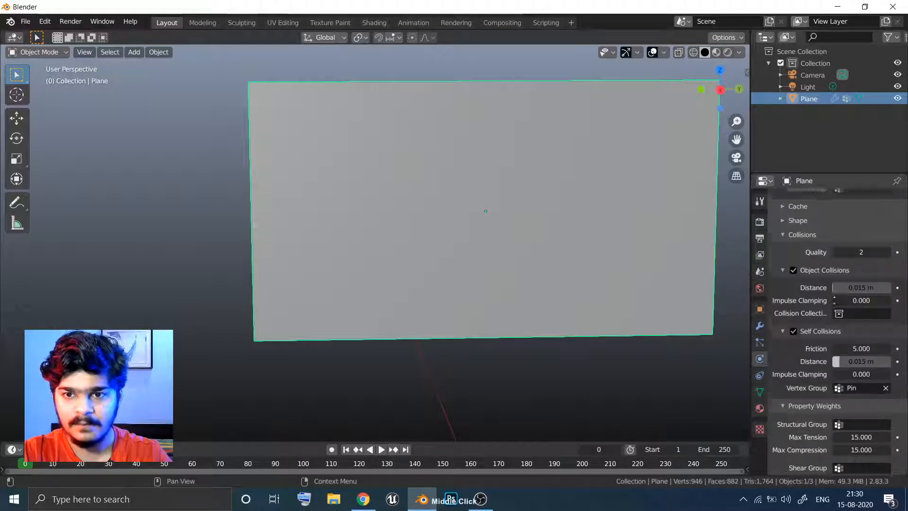
pyautogui.click(794, 283)
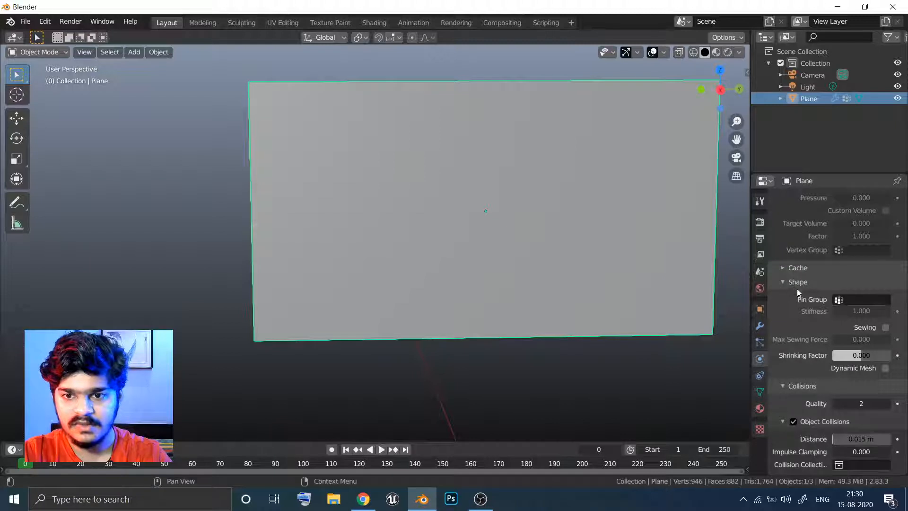
pyautogui.click(797, 285)
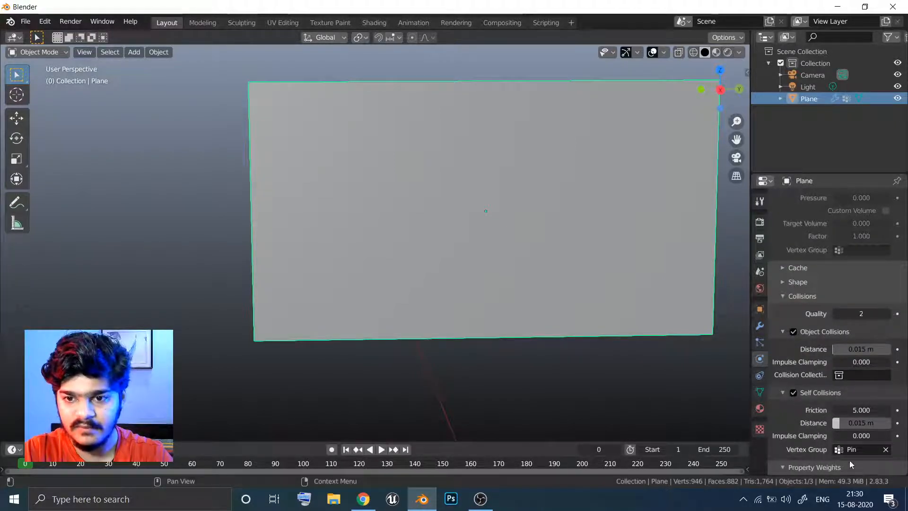
pyautogui.click(861, 448)
pyautogui.press('Return')
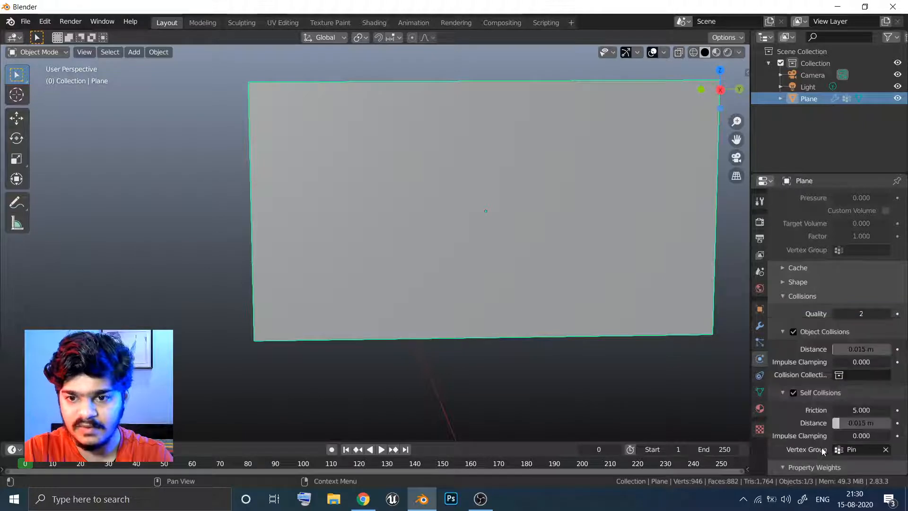
pyautogui.click(885, 450)
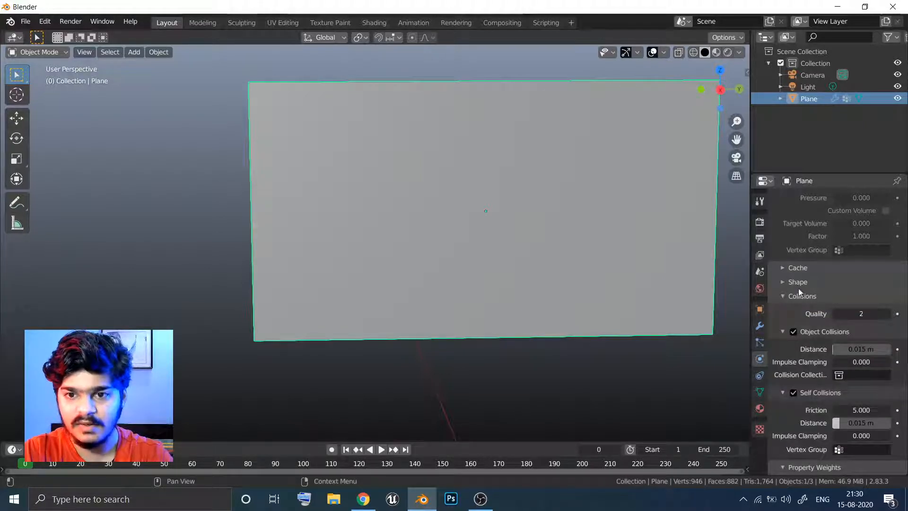
# Step: Assign the Pin vertex group as the Pin Group in the cloth's Shape settings and check the group in the mesh data
pyautogui.click(781, 281)
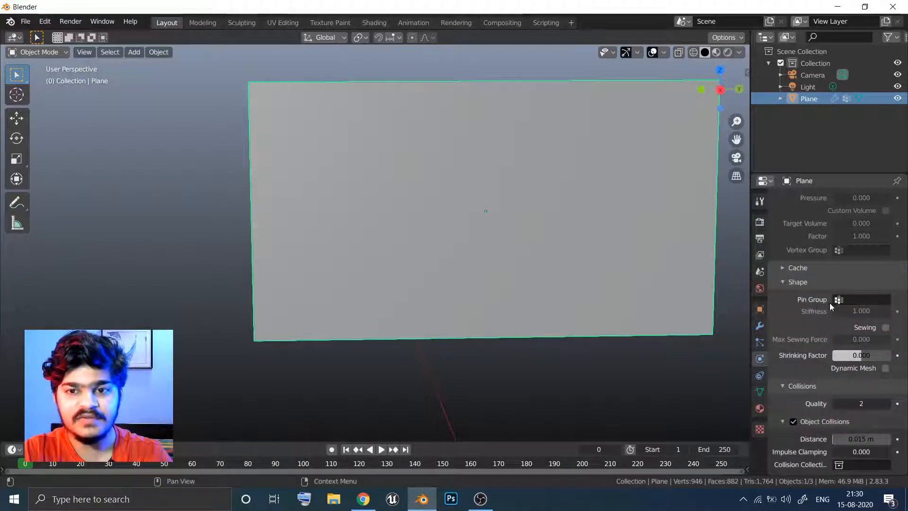
pyautogui.click(842, 299)
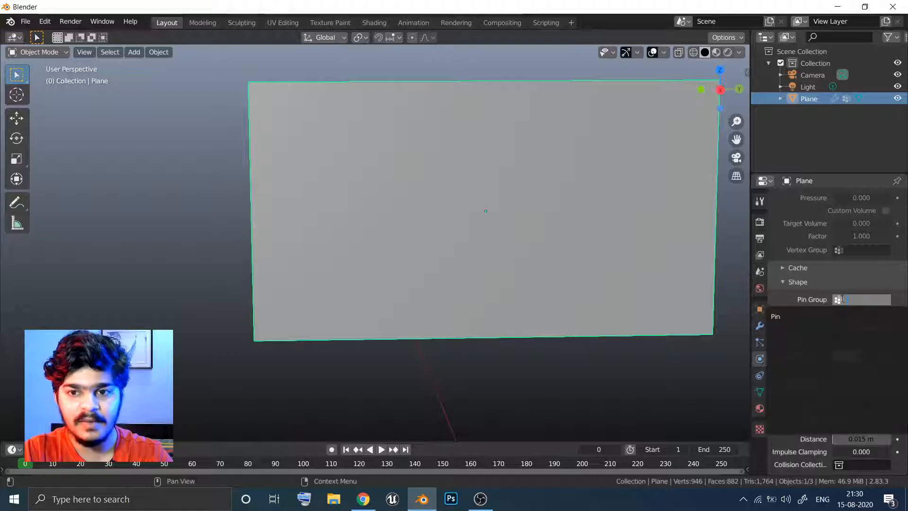
pyautogui.click(777, 316)
pyautogui.click(760, 391)
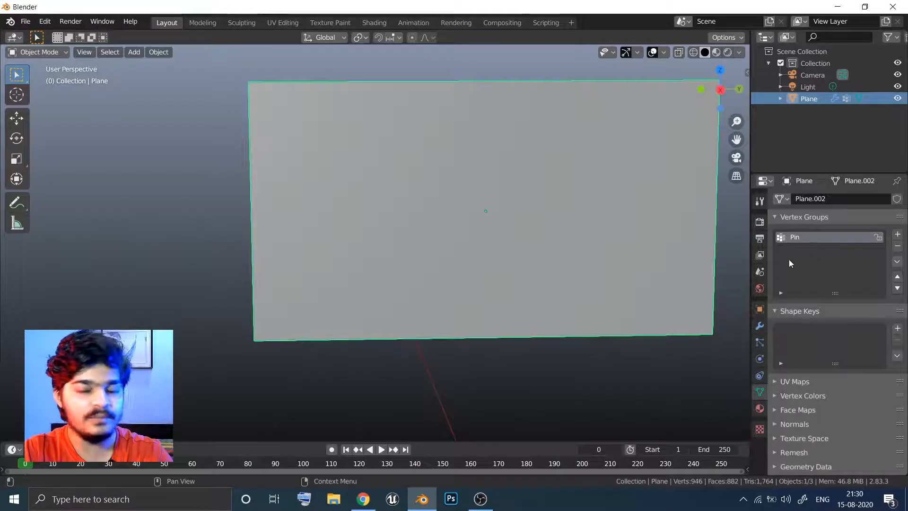
pyautogui.click(756, 362)
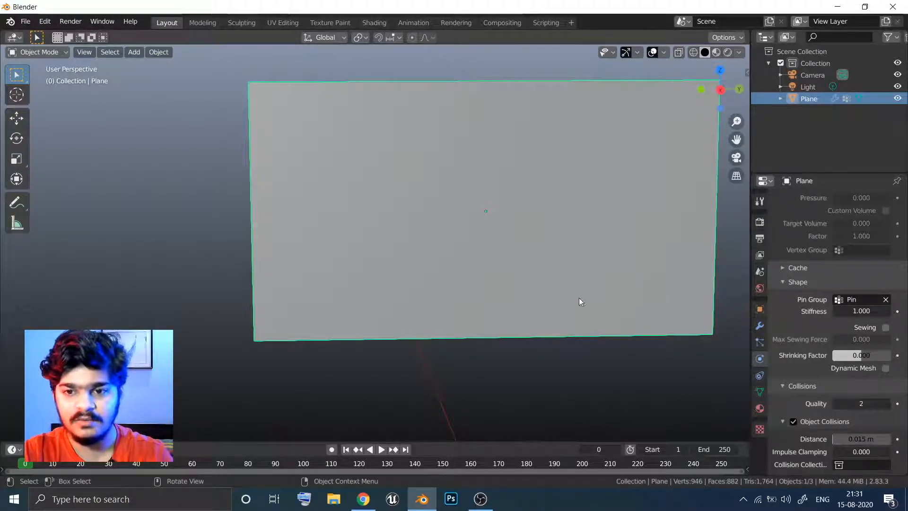
# Step: Play the cloth simulation and set the Self Collisions distance to 0.0221 m and impulse clamping to 2.100
pyautogui.keyDown('shift'); pyautogui.moveTo(550, 268); pyautogui.dragTo(483, 278, button='middle'); pyautogui.keyUp('shift')
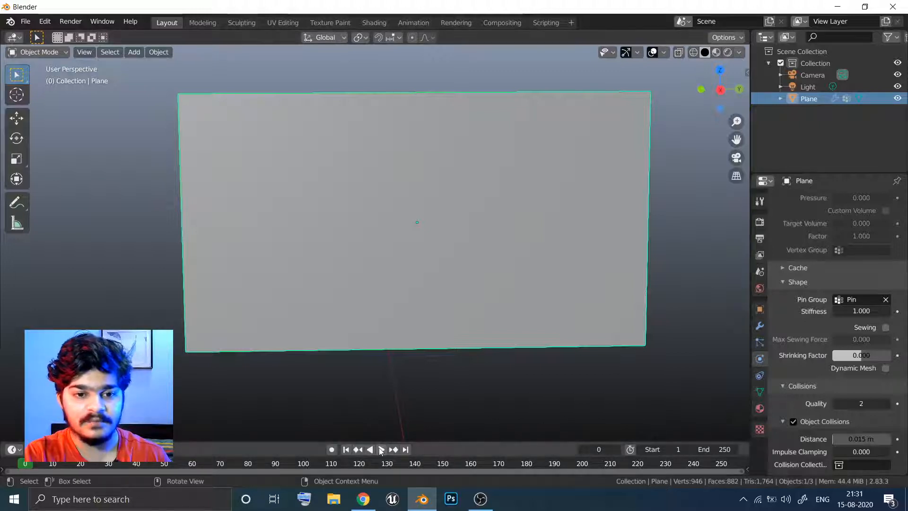
pyautogui.click(381, 450)
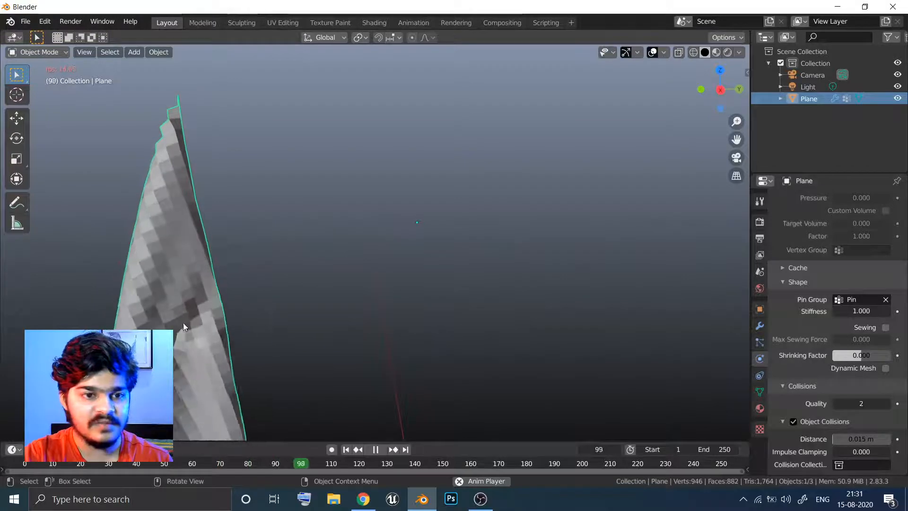
pyautogui.scroll(-5, 797, 333)
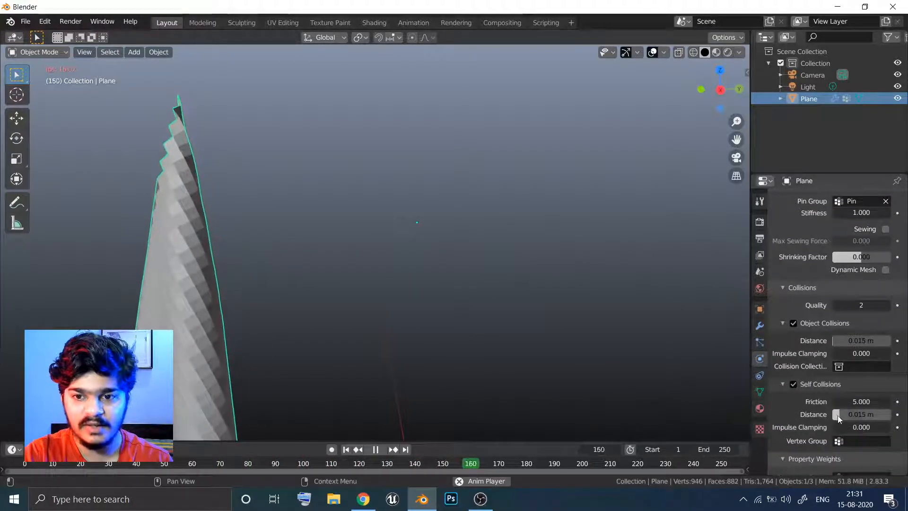
pyautogui.moveTo(856, 414); pyautogui.dragTo(871, 427)
# Step: Apply smooth shading to the cloth plane while the simulation plays
pyautogui.moveTo(554, 324); pyautogui.dragTo(528, 371, button='middle')
pyautogui.rightClick(367, 314)
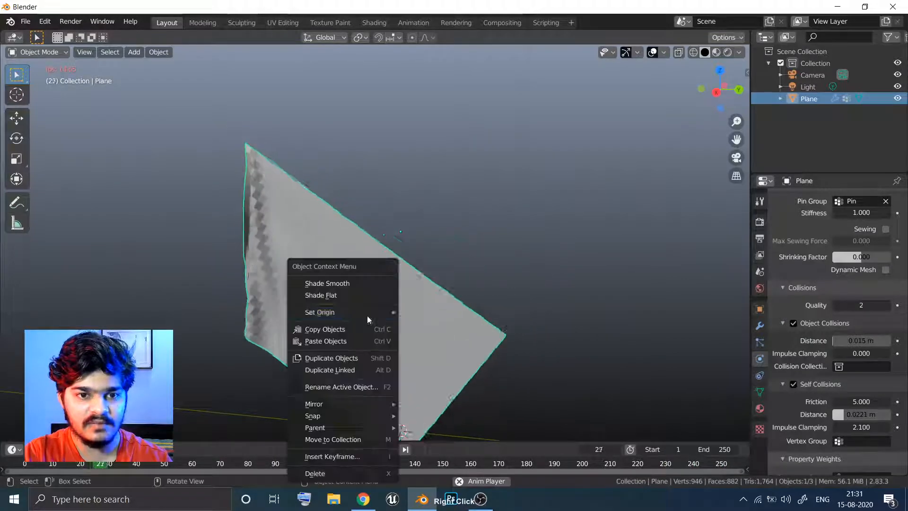
pyautogui.click(350, 283)
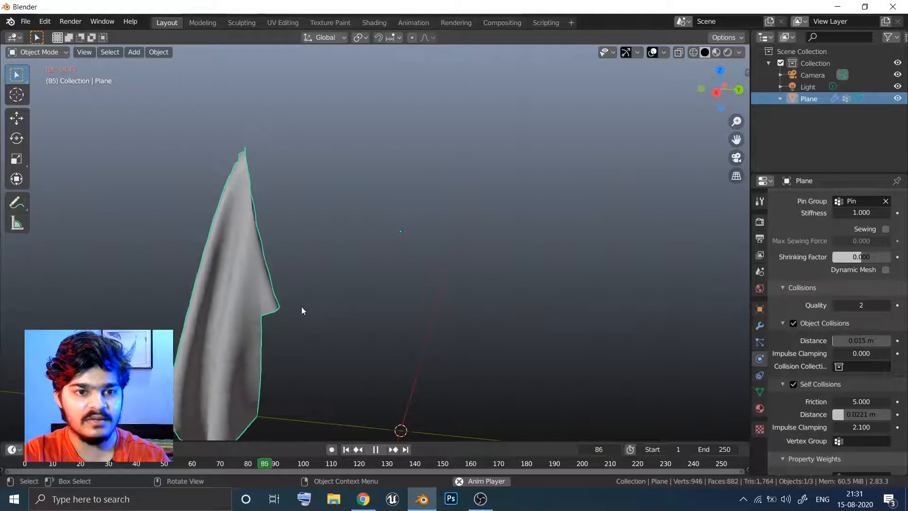
# Step: View the draping cloth from the front, stop the playback and return the animation to frame 1
pyautogui.moveTo(301, 310); pyautogui.dragTo(365, 296, button='middle')
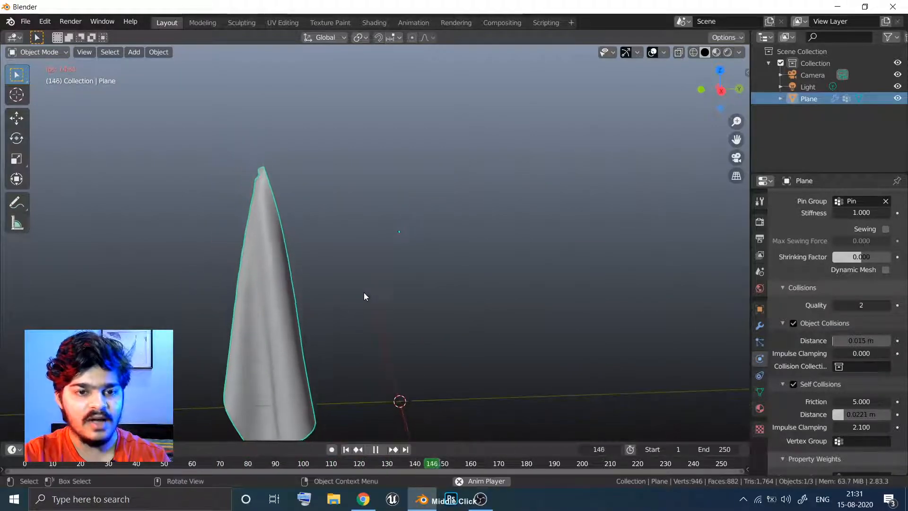
pyautogui.click(374, 449)
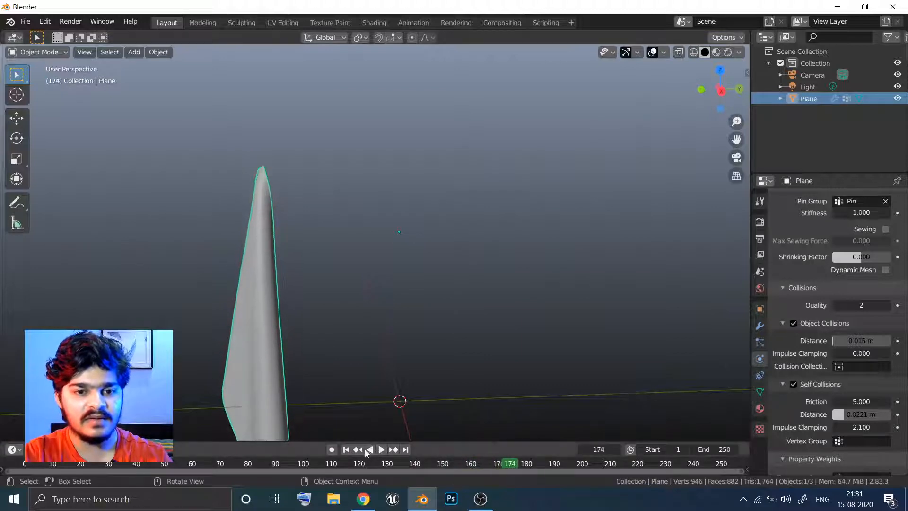
pyautogui.click(347, 450)
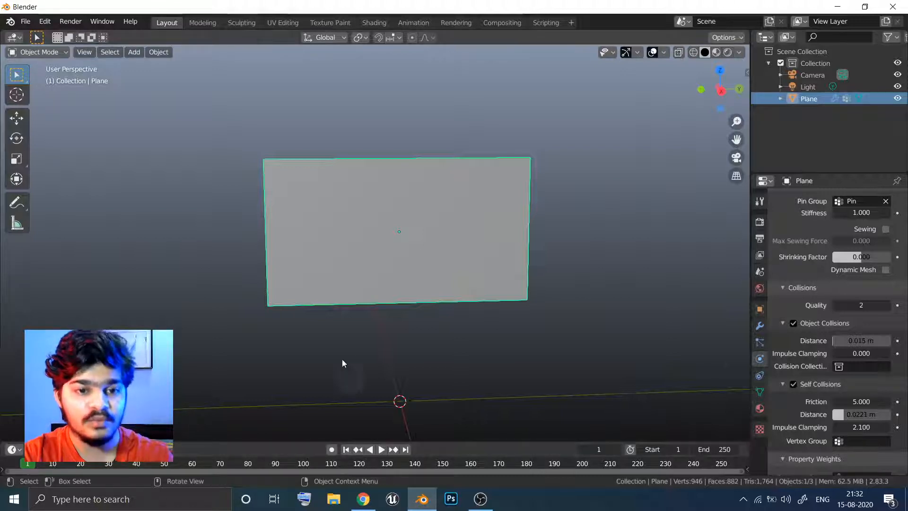
# Step: Add a Wind force field to the scene
pyautogui.moveTo(341, 340); pyautogui.dragTo(347, 349, button='middle')
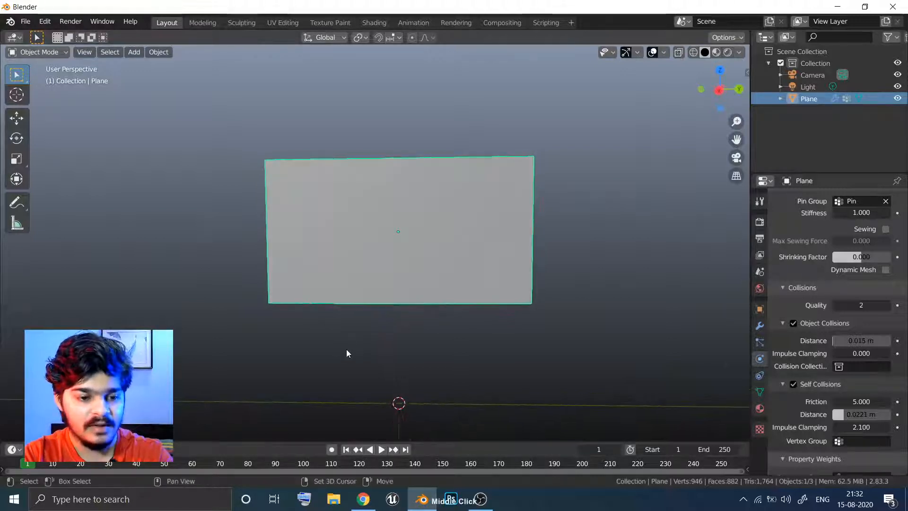
pyautogui.hotkey('shift', 'a')
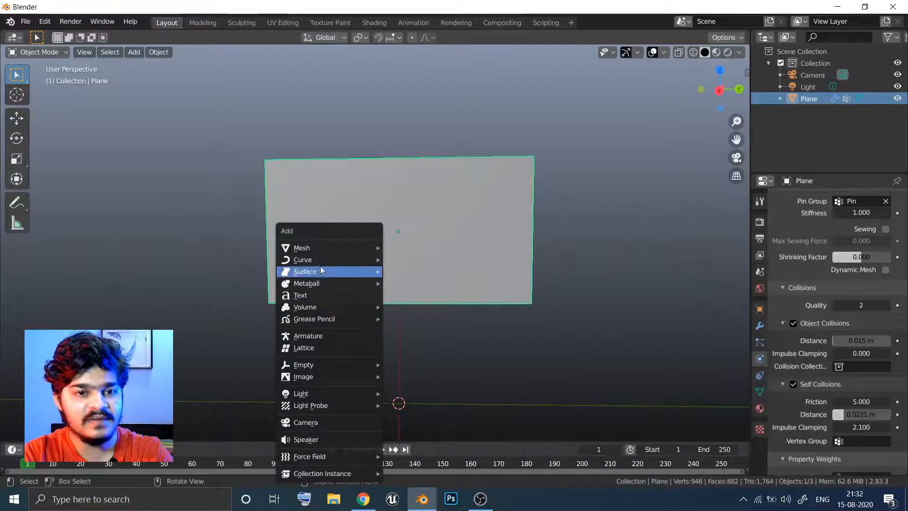
pyautogui.click(135, 52)
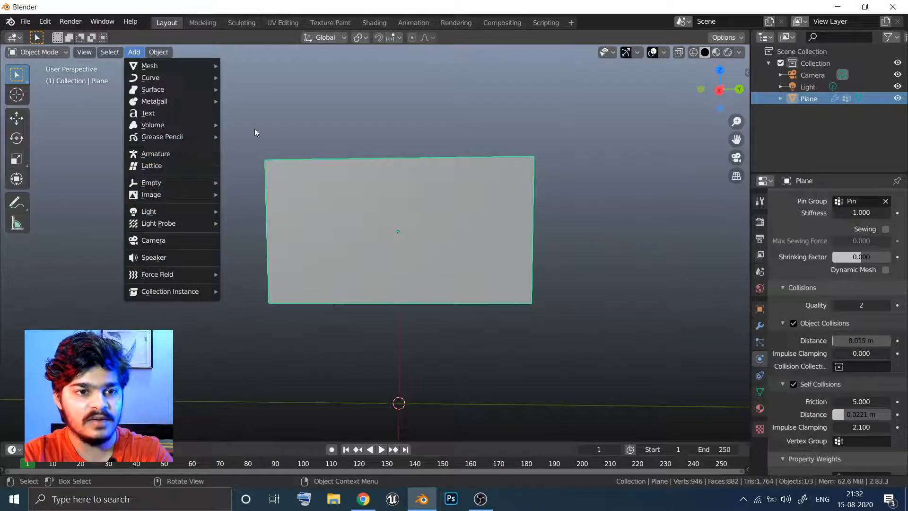
pyautogui.hotkey('shift', 'a')
pyautogui.moveTo(277, 238)
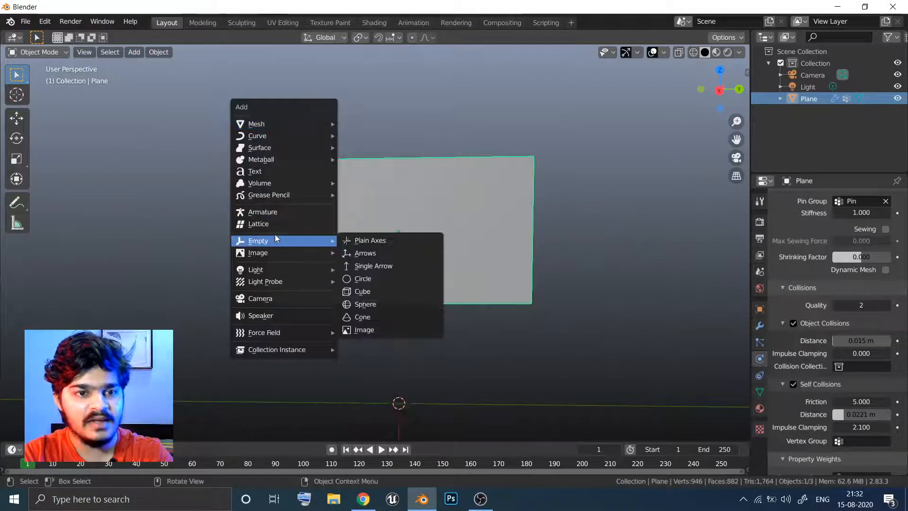
pyautogui.moveTo(267, 331)
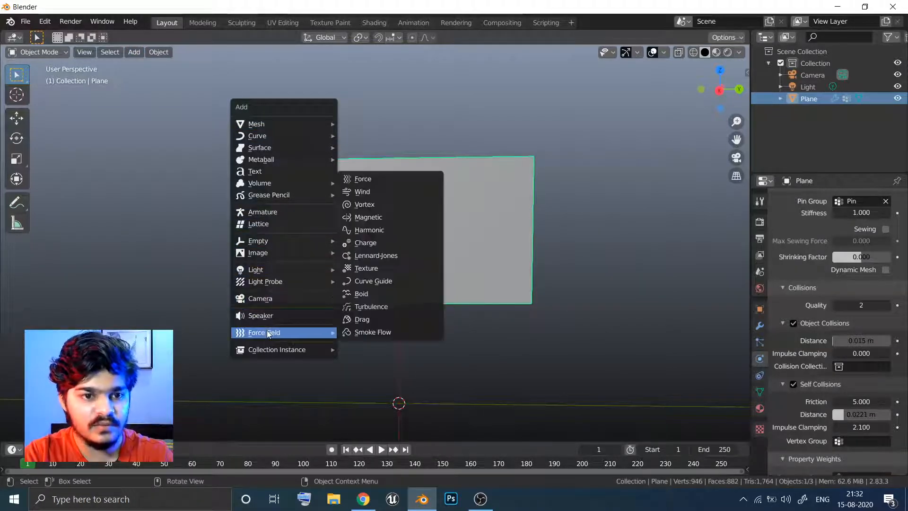
pyautogui.click(376, 192)
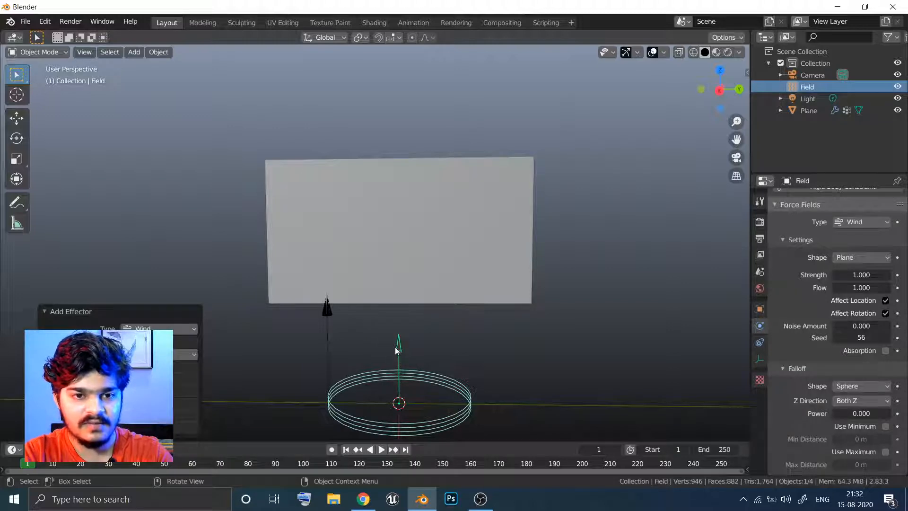
# Step: Move the wind field to the pinned side of the cloth and rotate it around the global X axis to blow diagonally upward towards the cloth
pyautogui.press('g')
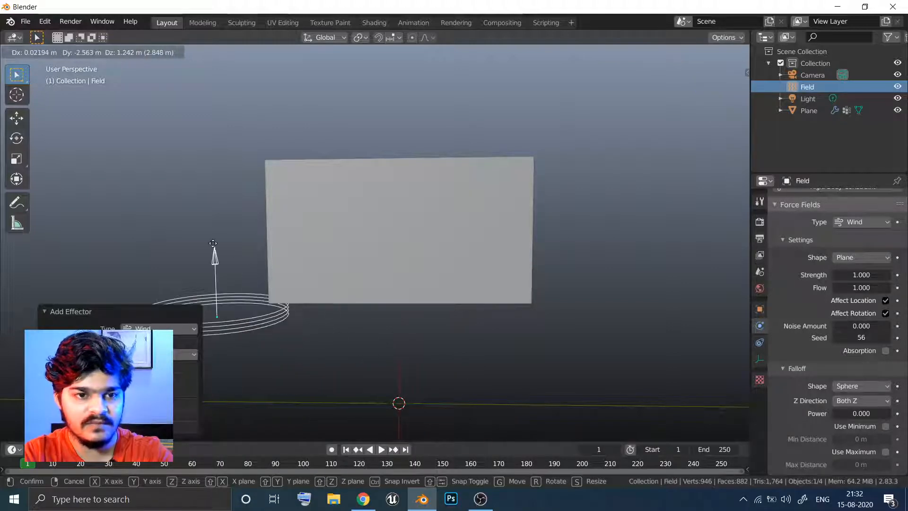
pyautogui.click(184, 235)
pyautogui.moveTo(197, 233); pyautogui.dragTo(219, 229, button='middle')
pyautogui.press('r')
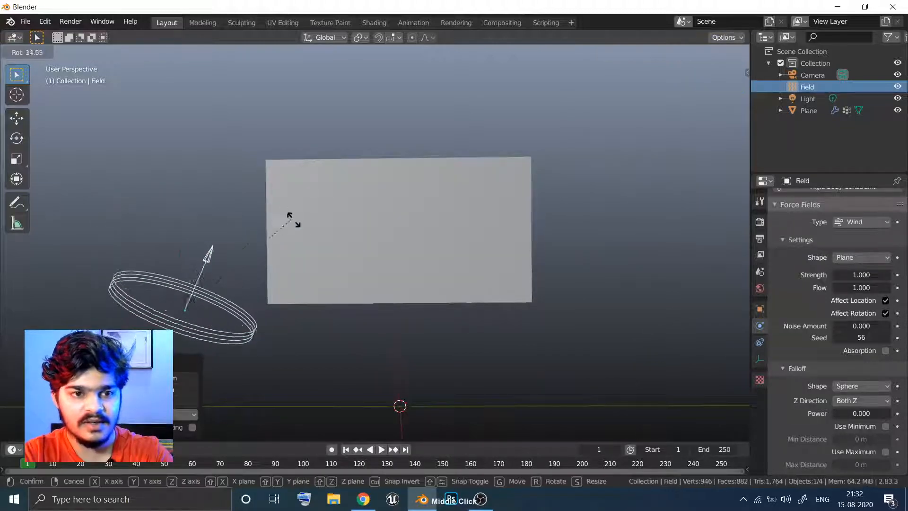
pyautogui.press('x')
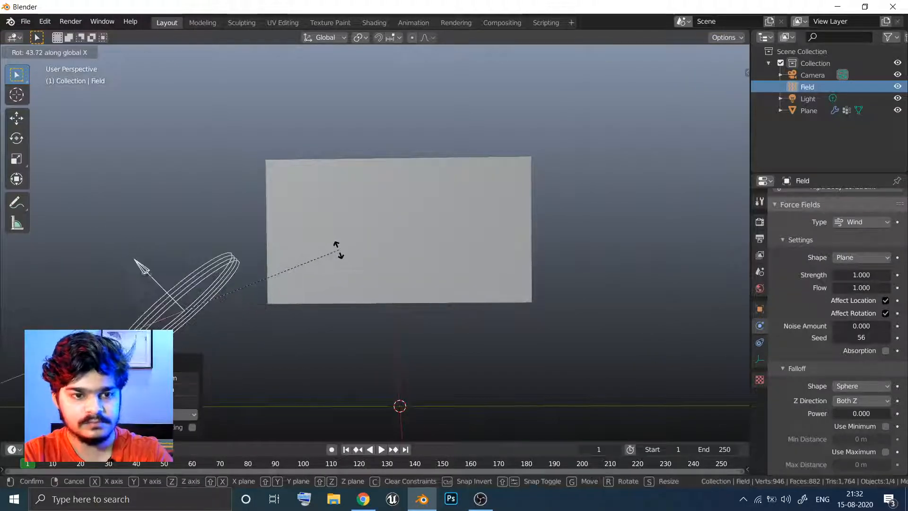
pyautogui.click(349, 275)
pyautogui.moveTo(348, 272); pyautogui.dragTo(351, 264, button='middle')
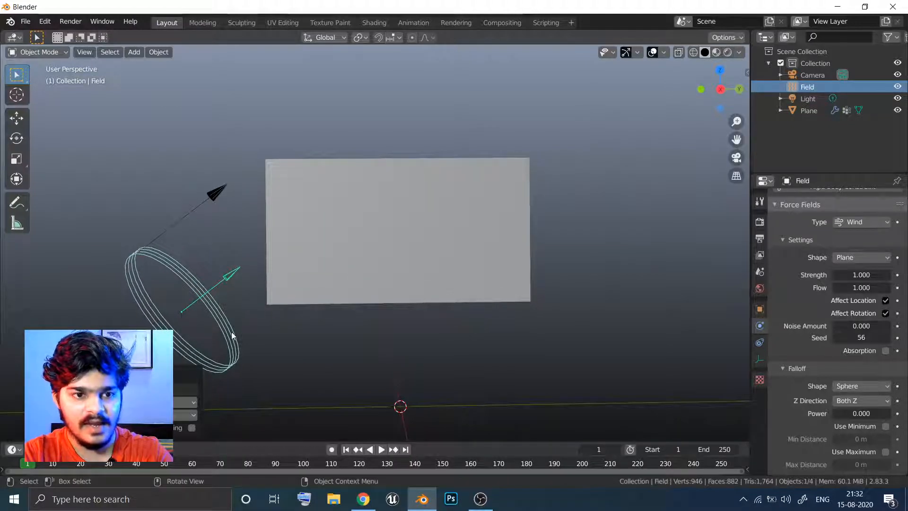
# Step: Set the wind field empty's display size to 1.3 m and play the cloth simulation
pyautogui.click(759, 359)
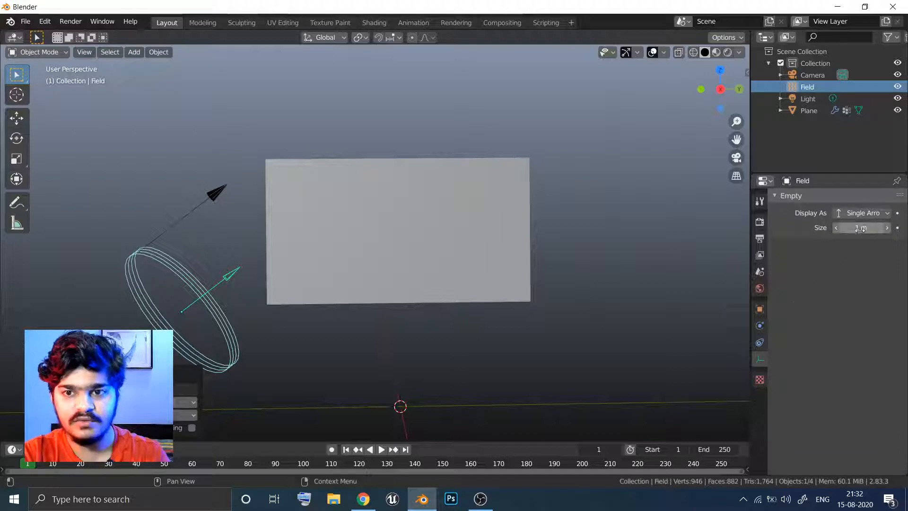
pyautogui.moveTo(860, 229); pyautogui.dragTo(875, 230)
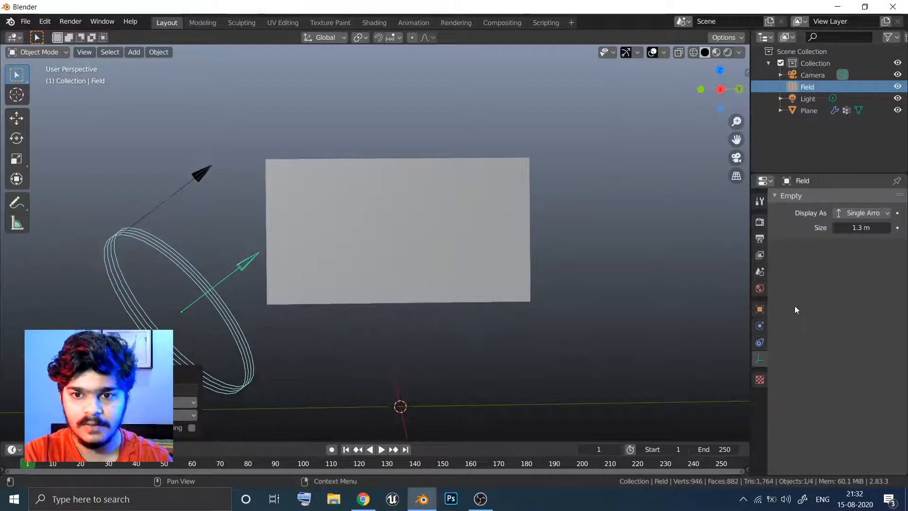
pyautogui.click(381, 450)
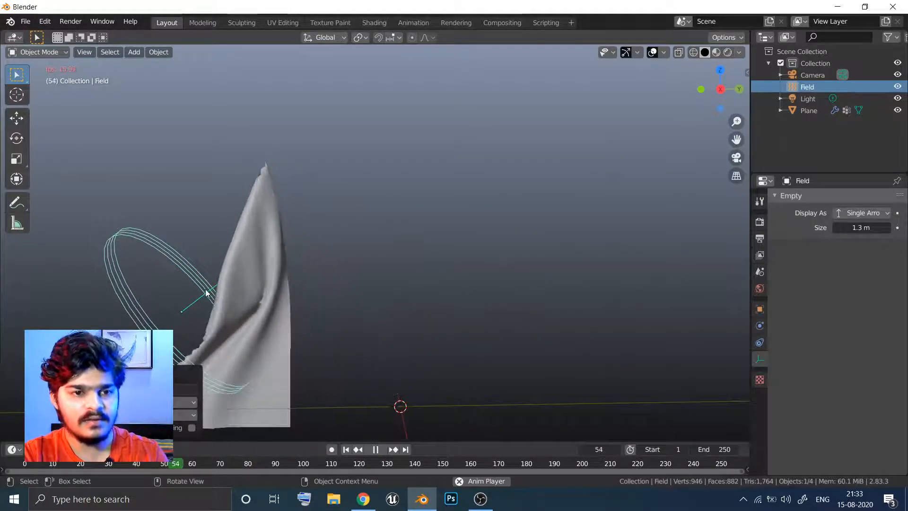
pyautogui.click(760, 204)
pyautogui.middleClick(780, 237)
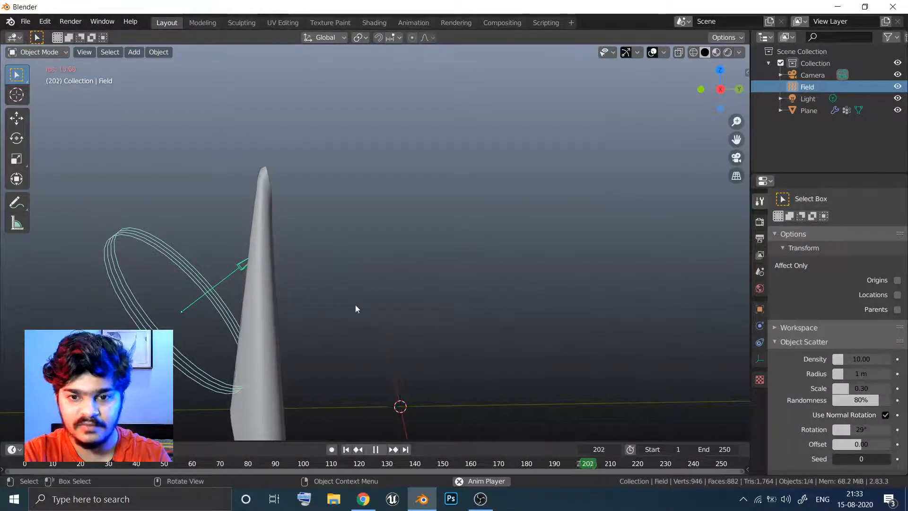
# Step: Try wind strengths of 16.9 and 42.5 in the force field's physics settings, restarting the simulation between them
pyautogui.click(759, 326)
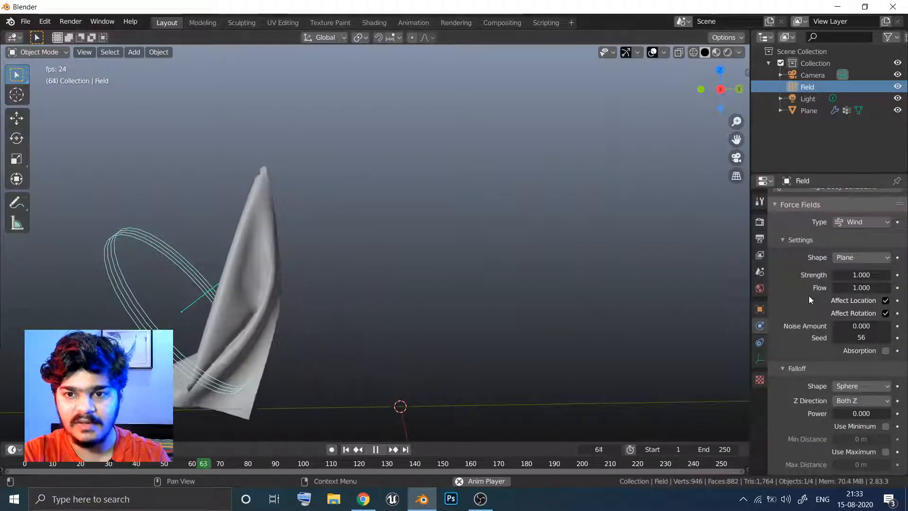
pyautogui.moveTo(848, 275); pyautogui.dragTo(906, 276)
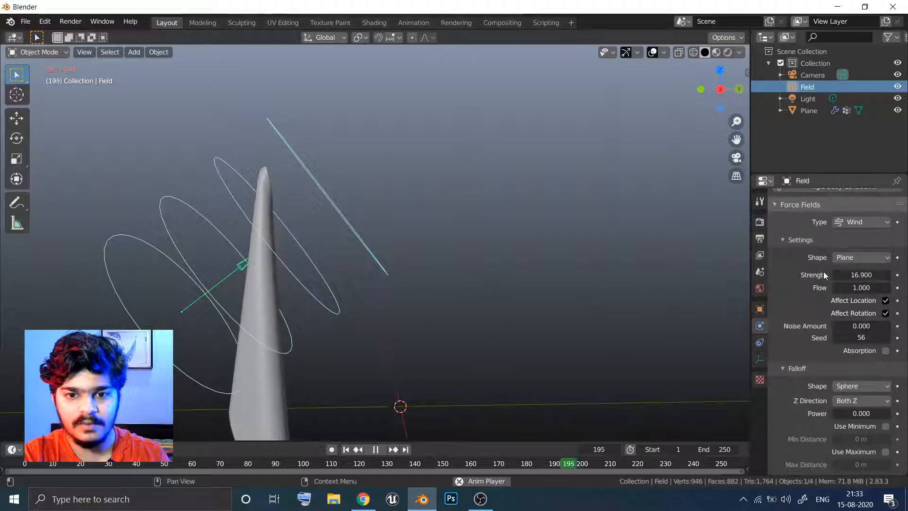
pyautogui.click(345, 449)
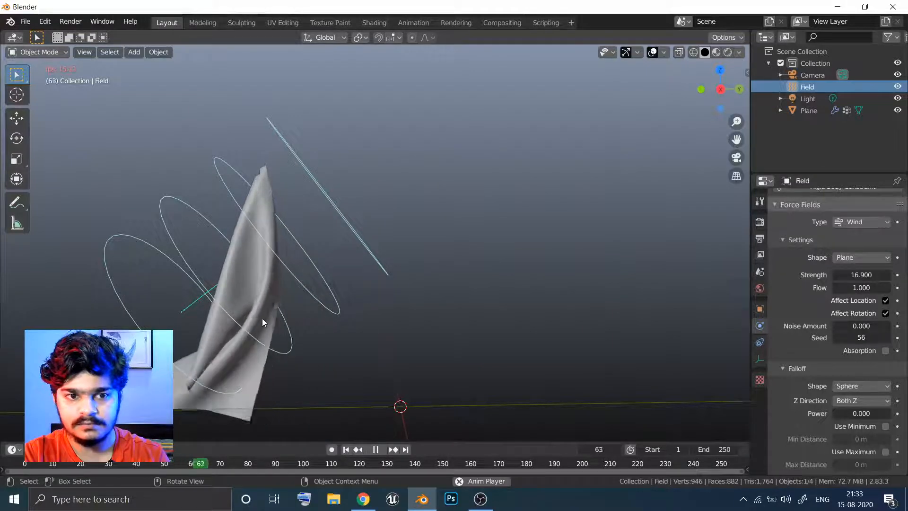
pyautogui.moveTo(868, 275); pyautogui.dragTo(894, 275)
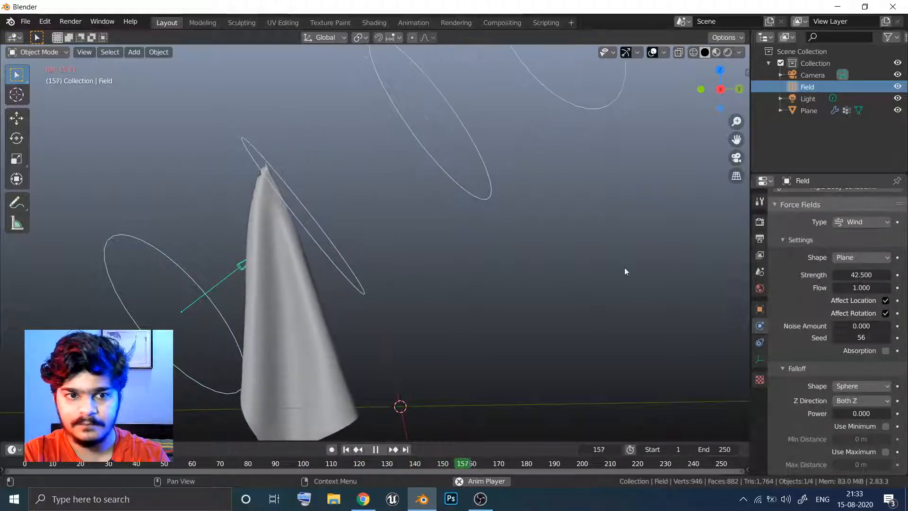
# Step: Scale up the wind field and set its flow to 8.2
pyautogui.press('s')
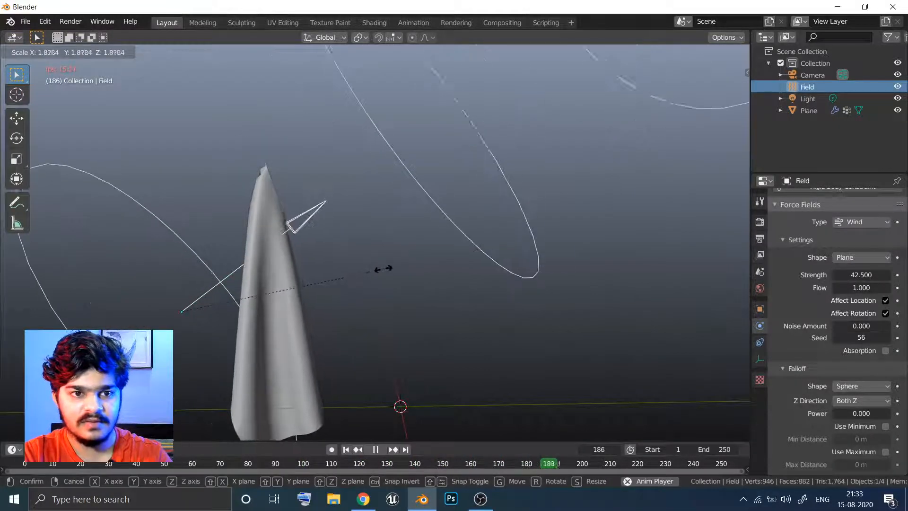
pyautogui.click(342, 272)
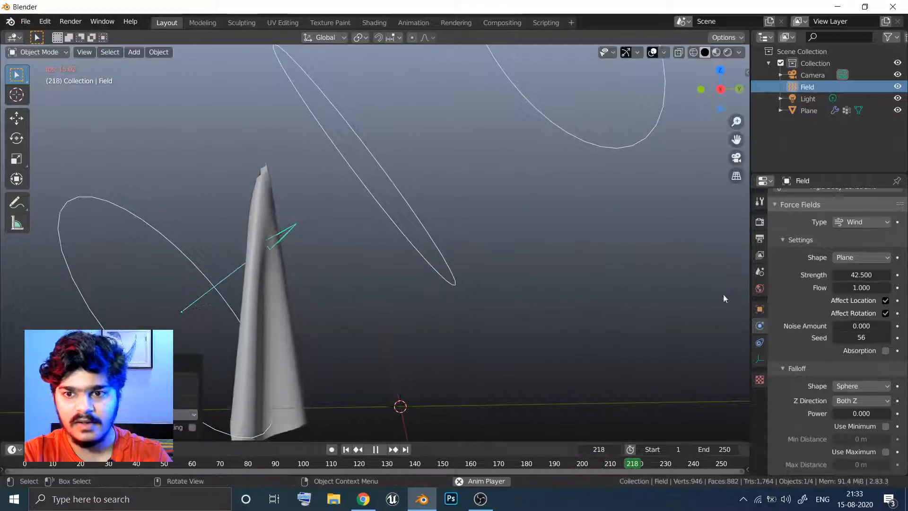
pyautogui.moveTo(866, 289); pyautogui.dragTo(901, 289)
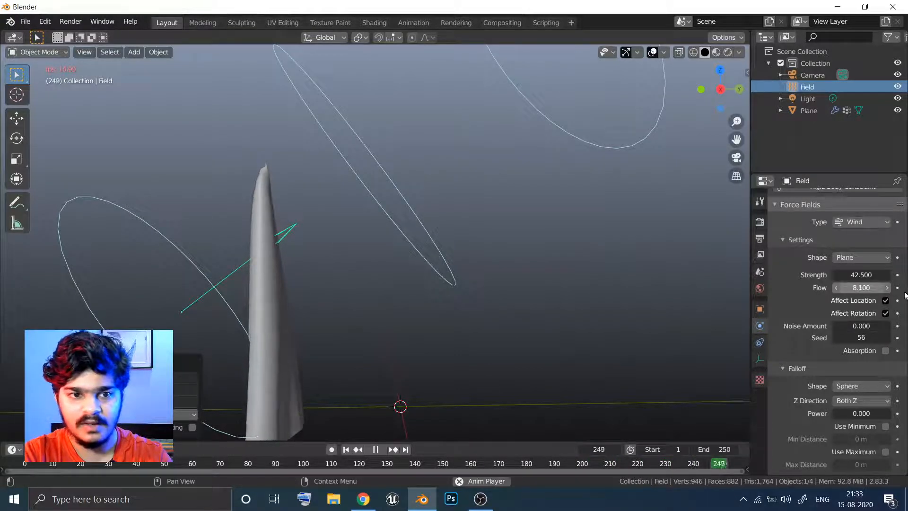
# Step: Raise the wind strength to 500, 1000 and finally 2000 while the simulation plays
pyautogui.click(853, 275)
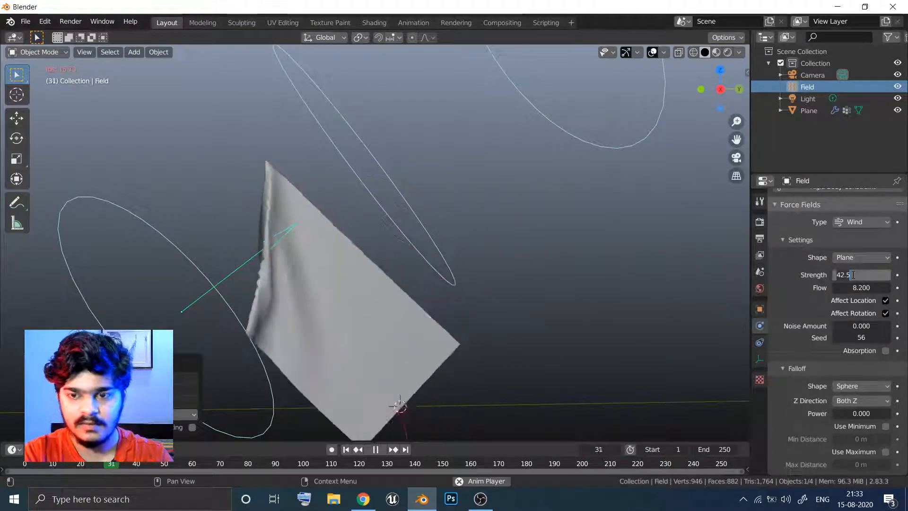
pyautogui.write('500.0')
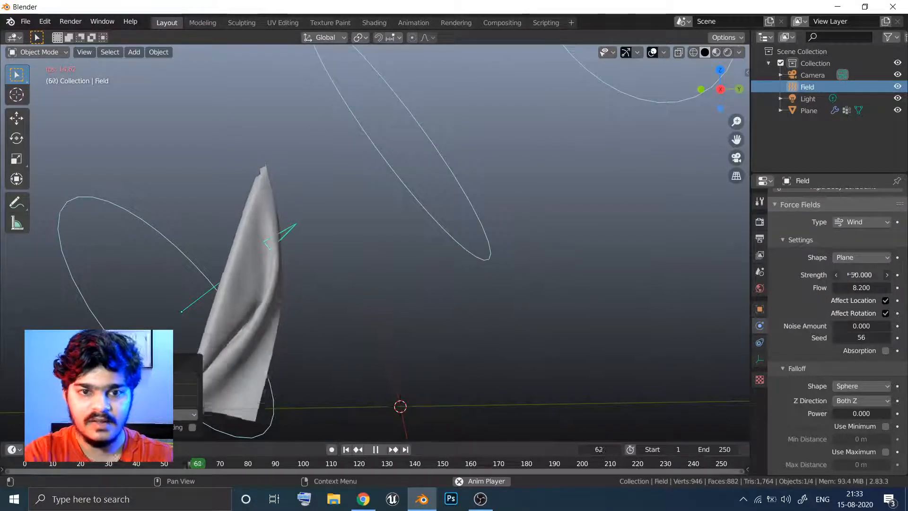
pyautogui.write('0')
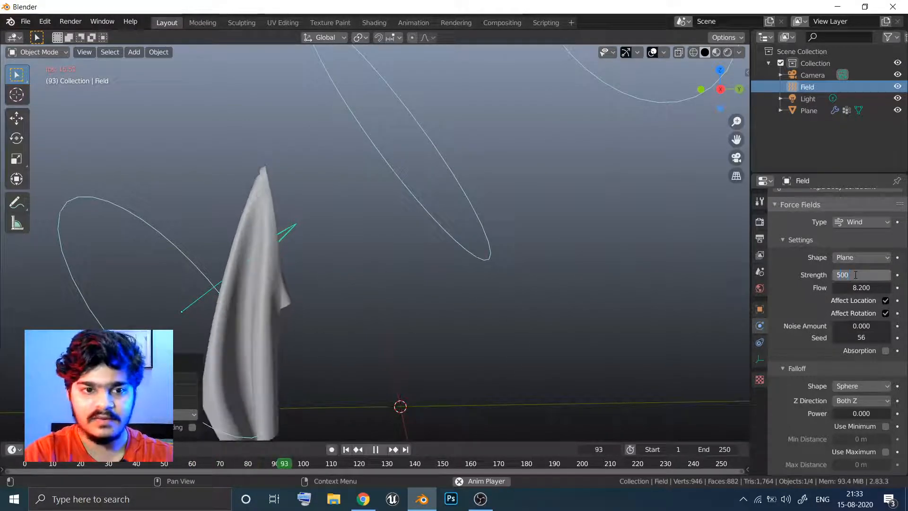
pyautogui.press('Return')
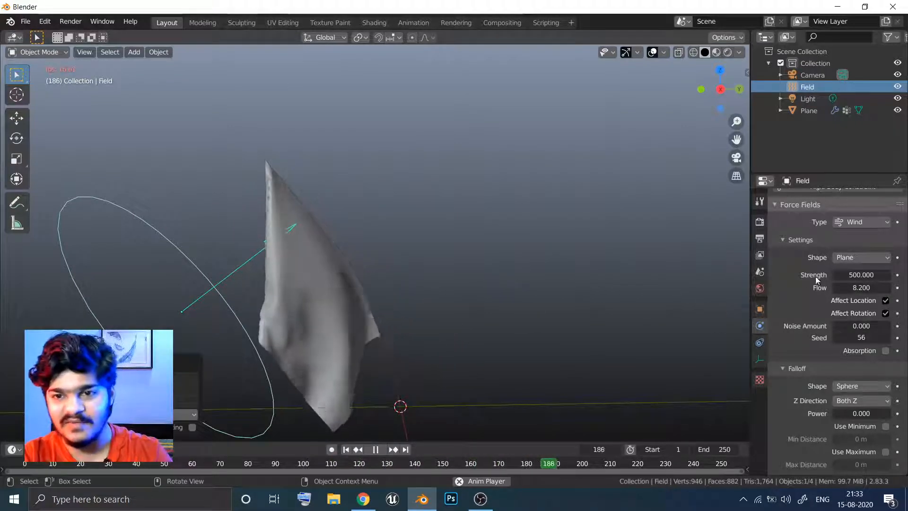
pyautogui.click(856, 274)
pyautogui.write('1000')
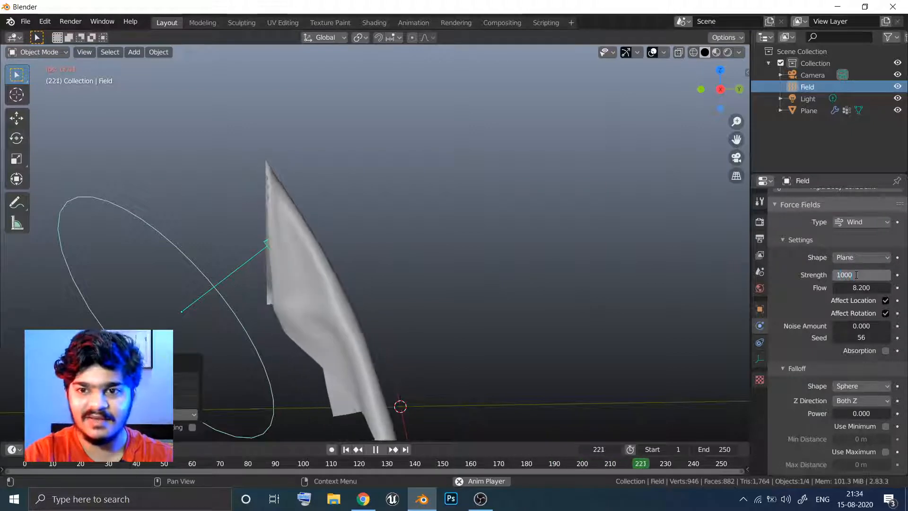
pyautogui.press('Return')
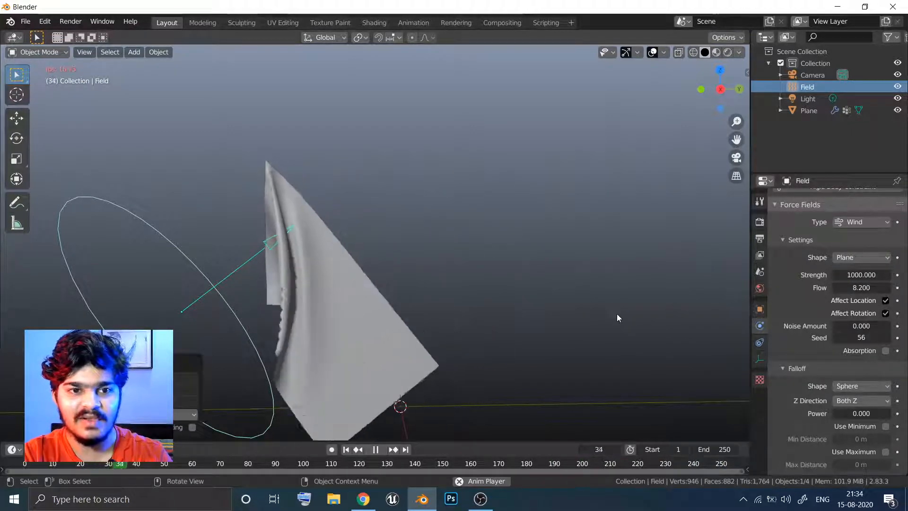
pyautogui.click(870, 274)
pyautogui.write('2000')
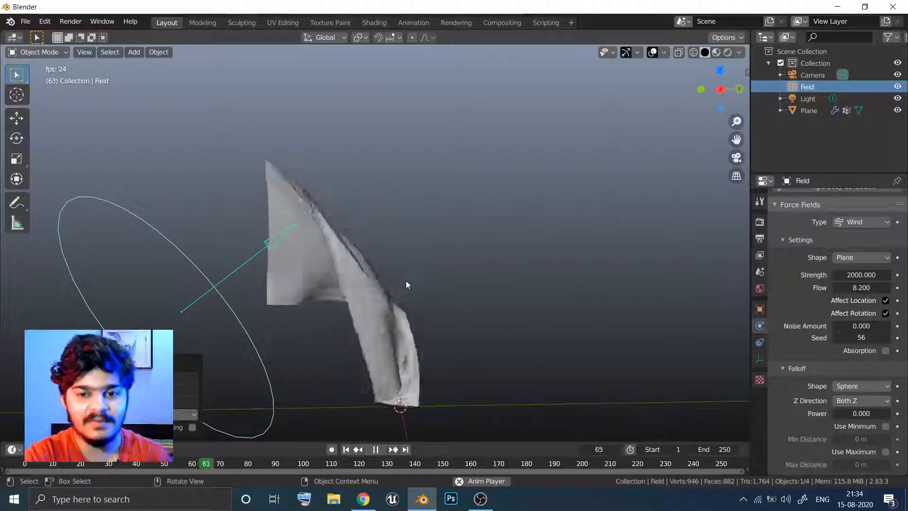
# Step: Set the animation's end frame to 500 and restart the simulation from the first frame
pyautogui.click(717, 448)
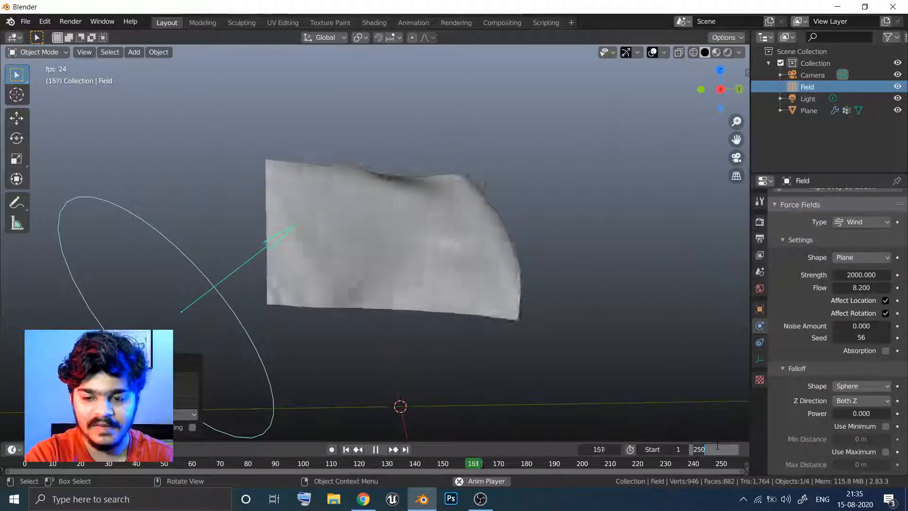
pyautogui.write('500')
pyautogui.press('Return')
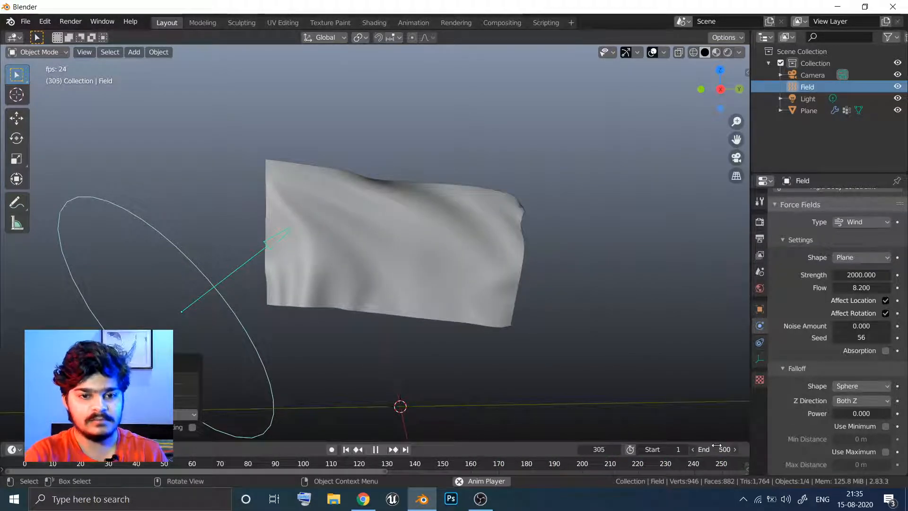
pyautogui.click(347, 450)
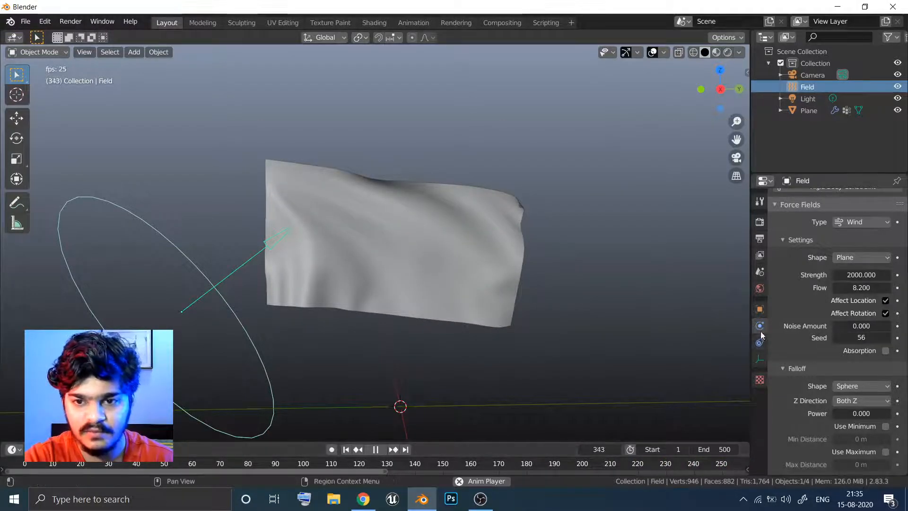
# Step: Select the cloth plane and examine its cloth physics settings, from stiffness and damping to collisions, property weights and field weights
pyautogui.moveTo(816, 347); pyautogui.dragTo(800, 252, button='middle')
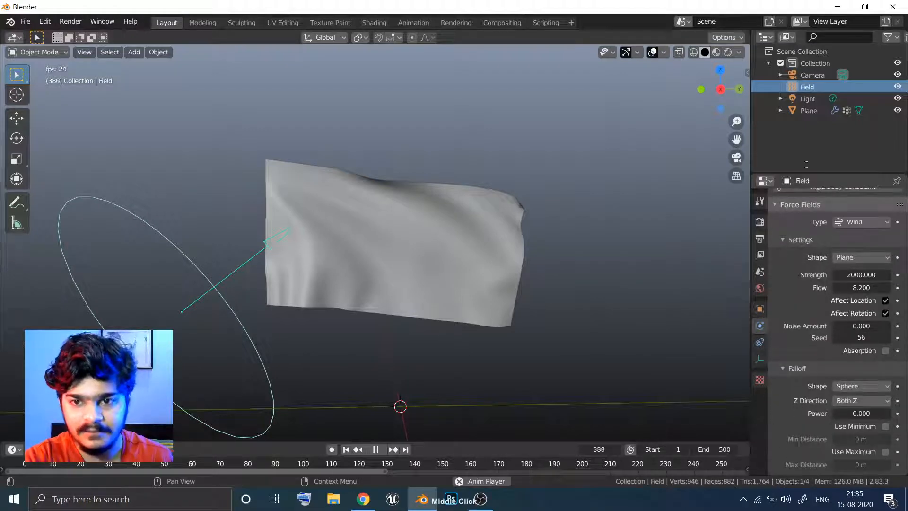
pyautogui.click(489, 284)
pyautogui.moveTo(855, 313); pyautogui.dragTo(851, 246, button='middle')
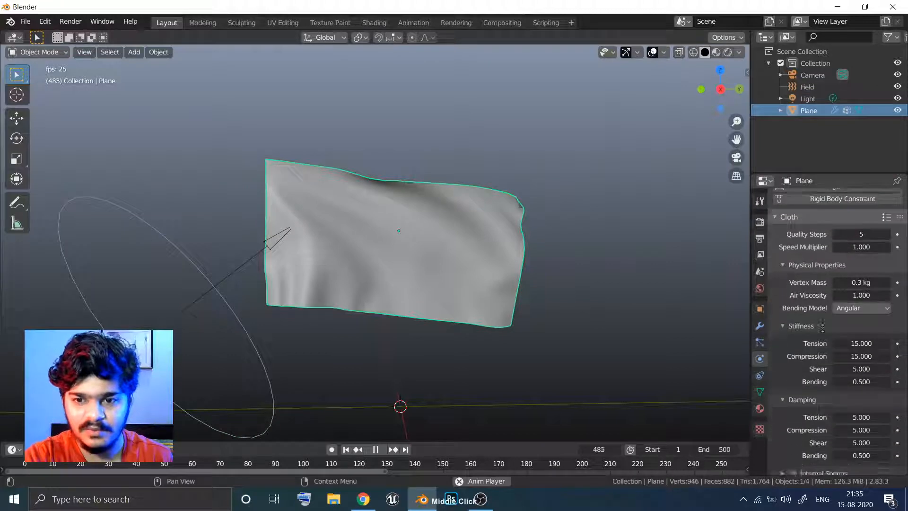
pyautogui.moveTo(855, 414); pyautogui.dragTo(853, 468, button='middle')
pyautogui.moveTo(835, 433); pyautogui.dragTo(823, 299, button='middle')
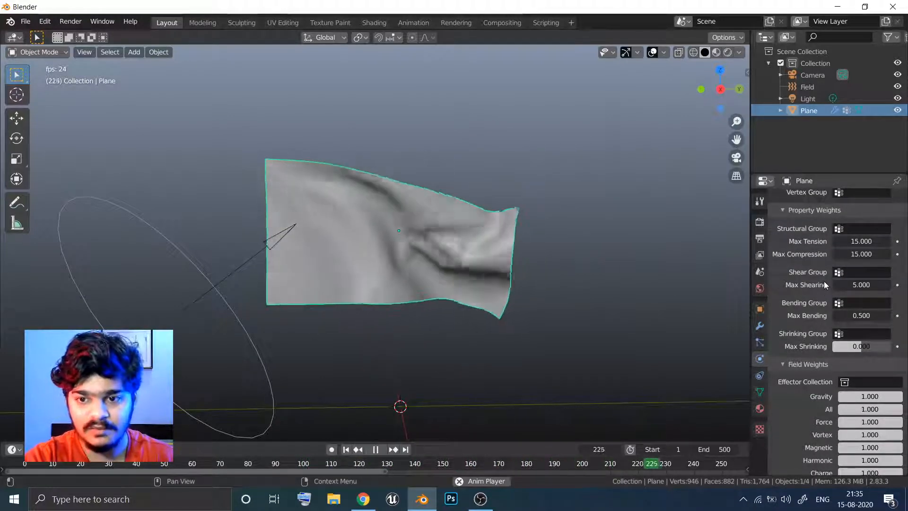
pyautogui.moveTo(824, 281)
pyautogui.mouseDown(button='middle')
pyautogui.moveTo(822, 335)
pyautogui.moveTo(827, 277)
pyautogui.mouseUp(button='middle')
pyautogui.moveTo(816, 203); pyautogui.dragTo(801, 495, button='middle')
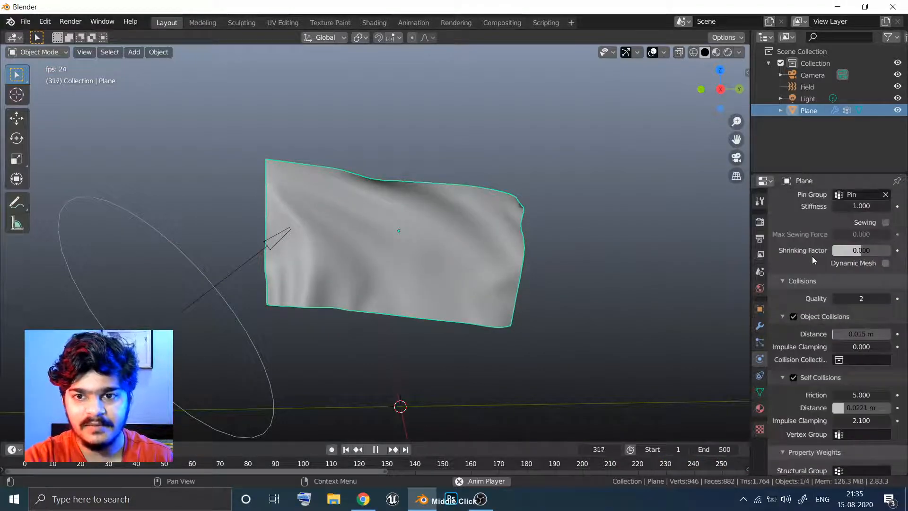
# Step: Set the cloth's vertex mass to 0.1 kg while the simulation plays
pyautogui.scroll(7, 813, 259)
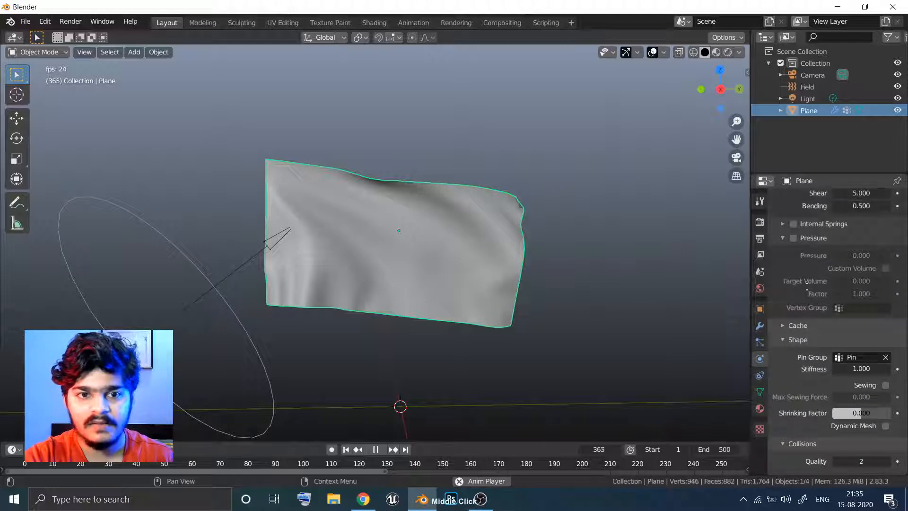
pyautogui.scroll(4, 807, 287)
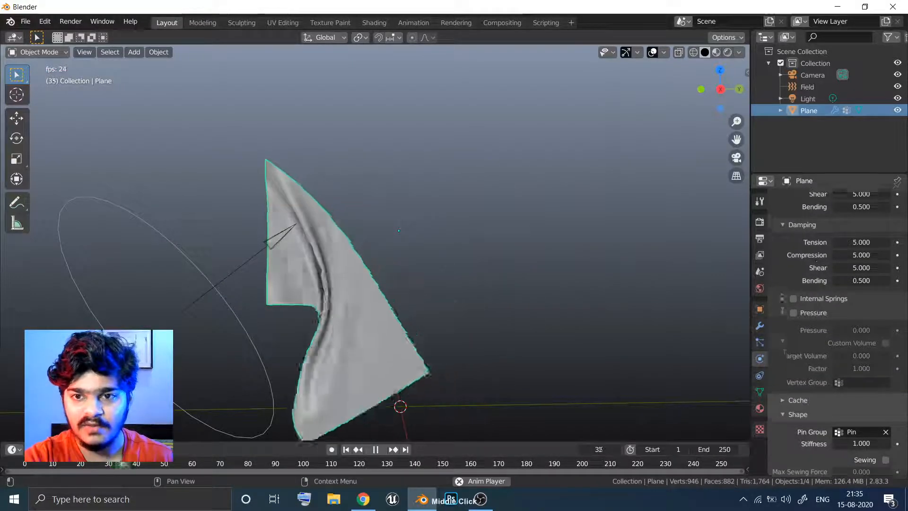
pyautogui.moveTo(803, 197); pyautogui.dragTo(803, 322, button='middle')
pyautogui.click(866, 229)
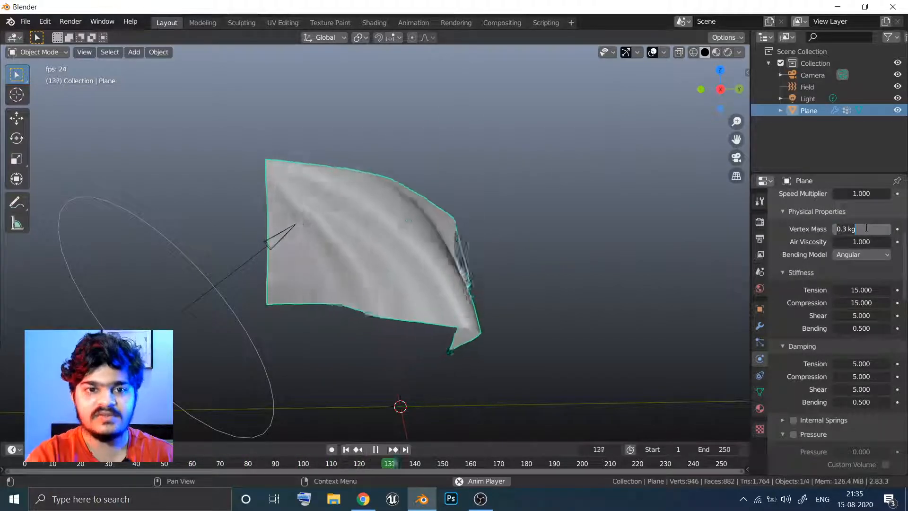
pyautogui.write('0.1')
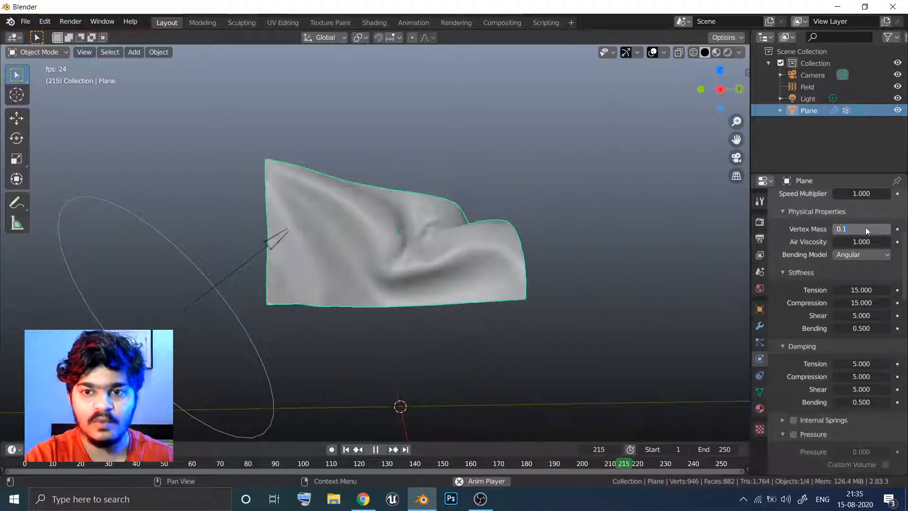
pyautogui.press('Return')
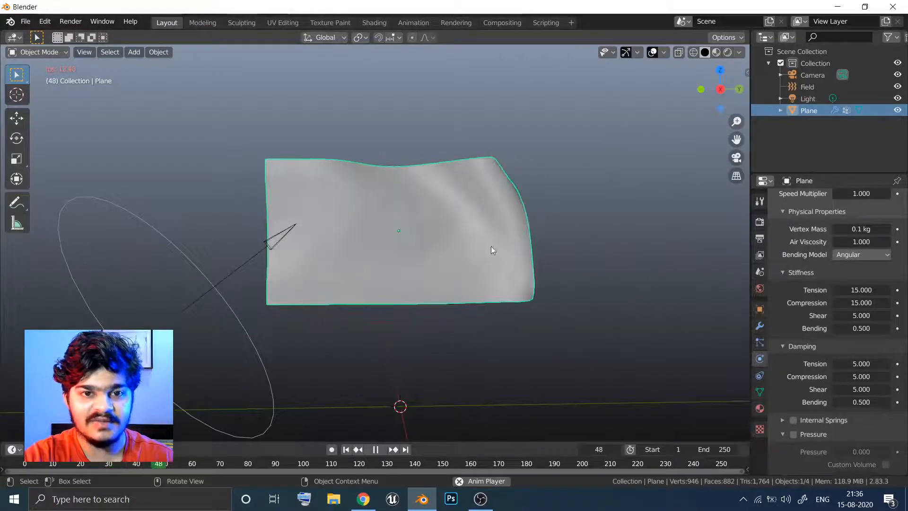
# Step: Test the cloth with a vertex mass of 0.5 kg and with a lighter one of 0.05 kg
pyautogui.click(860, 228)
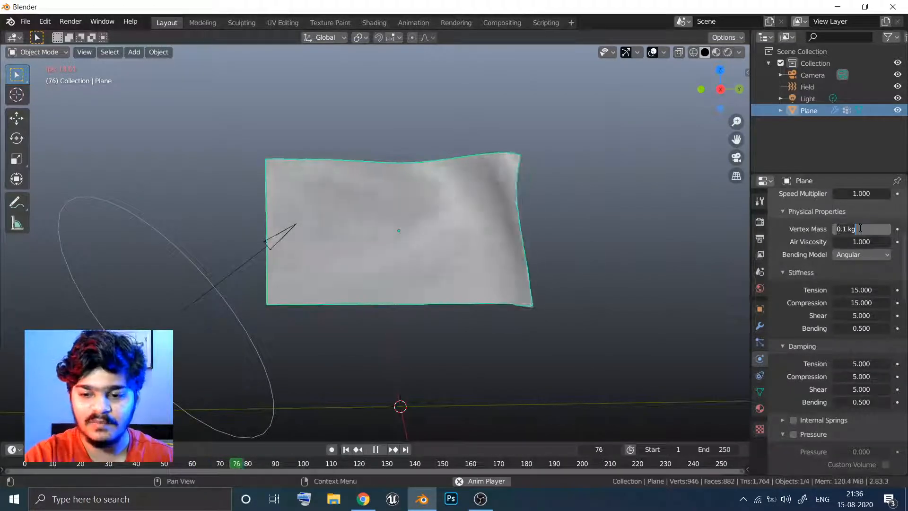
pyautogui.write('0.5')
pyautogui.press('Return')
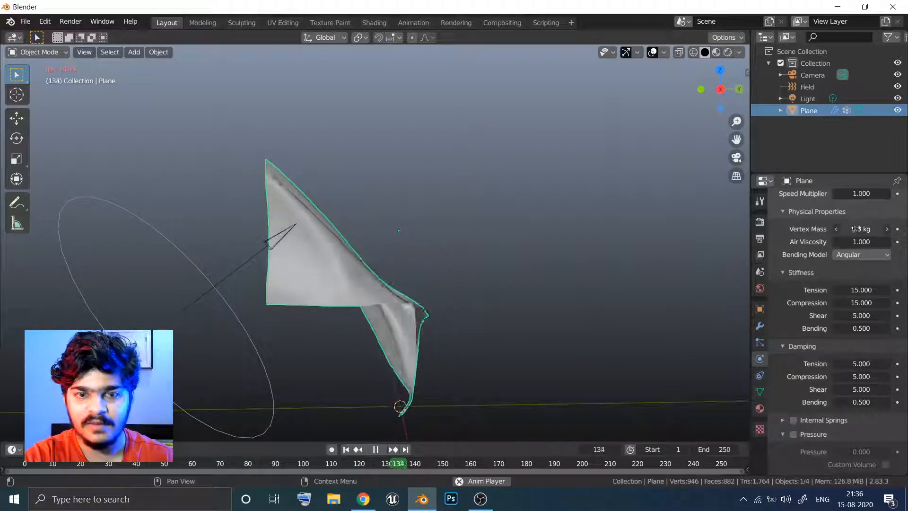
pyautogui.click(856, 228)
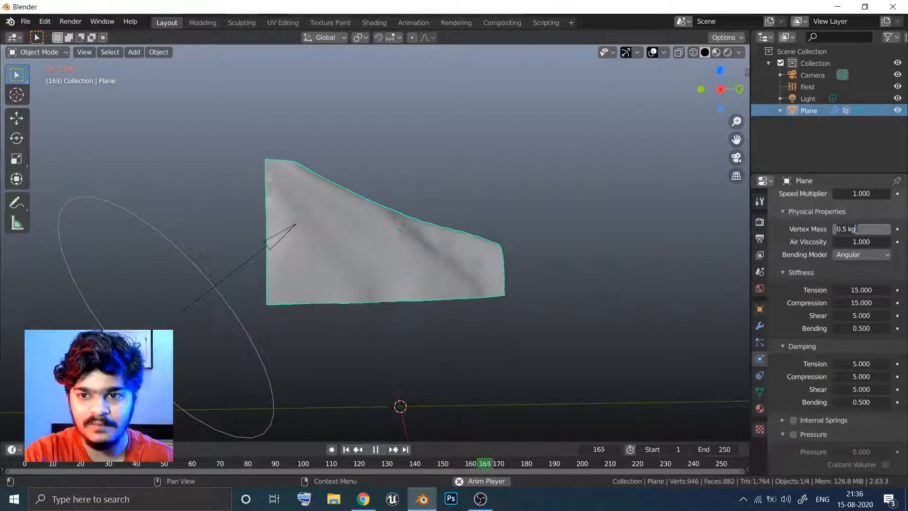
pyautogui.write('0.05')
pyautogui.press('Return')
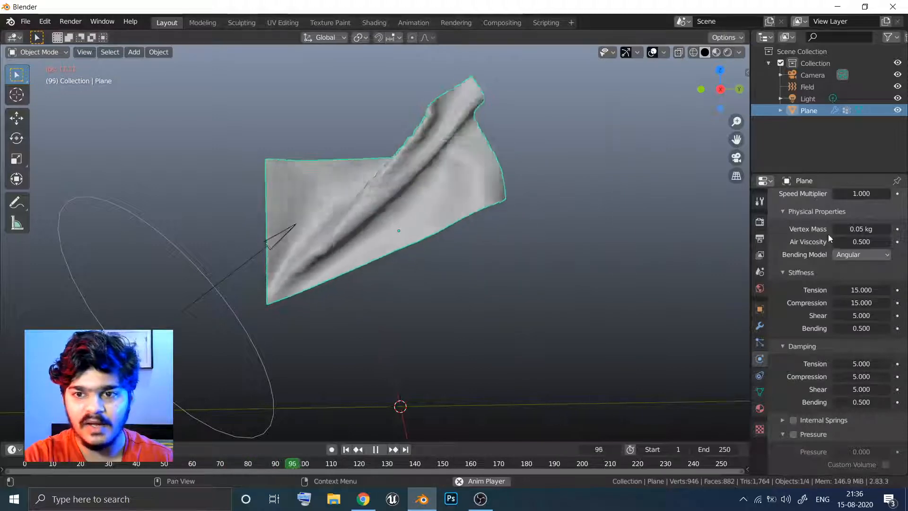
# Step: Try a vertex mass of 0.02 kg for the cloth, and settle on 0.2 kg
pyautogui.moveTo(872, 230); pyautogui.dragTo(859, 230)
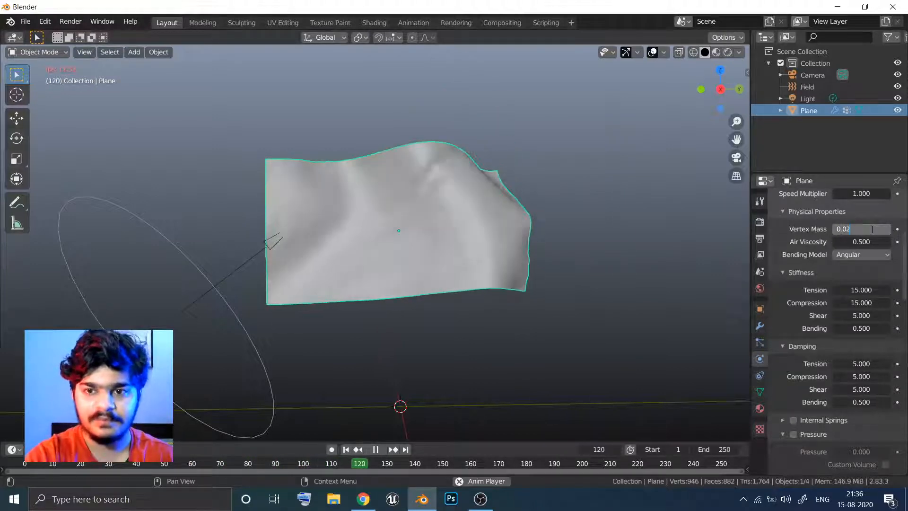
pyautogui.click(871, 230)
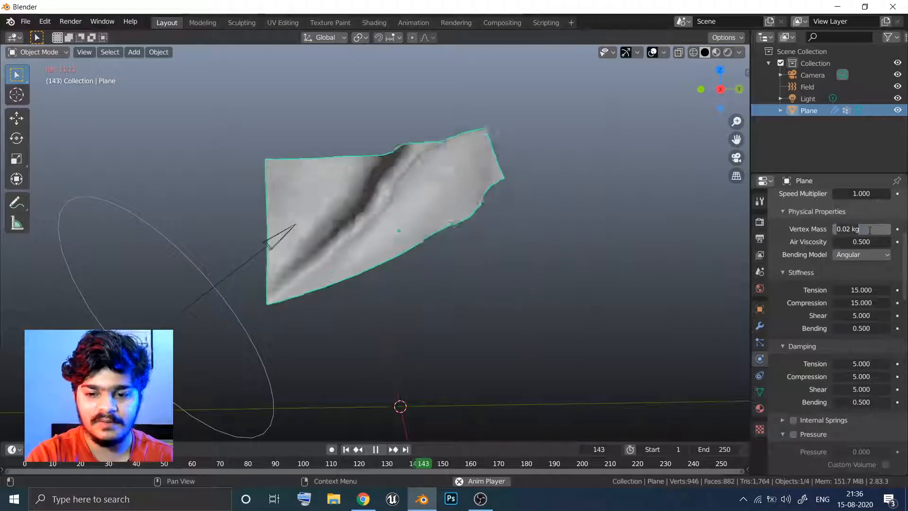
pyautogui.write('0.2')
pyautogui.press('Return')
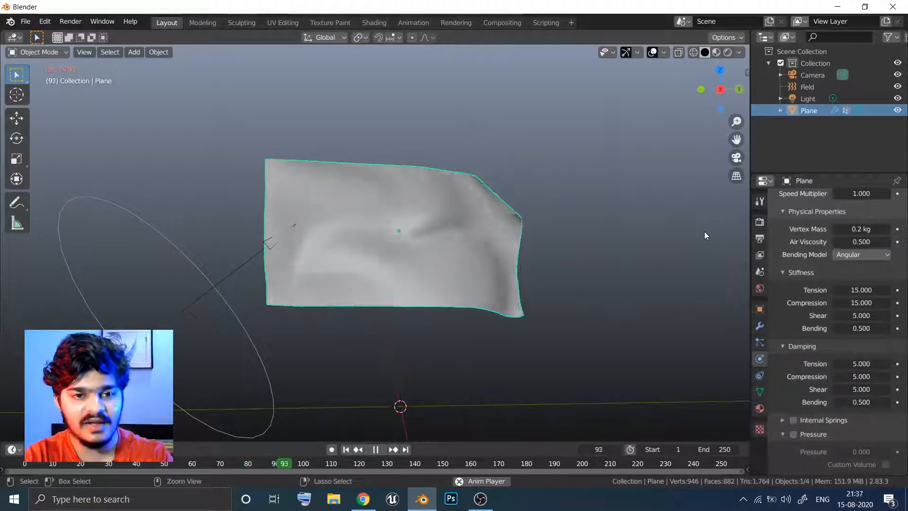
# Step: Bring up the force field types available for adding to the scene
pyautogui.hotkey('shift', 'a')
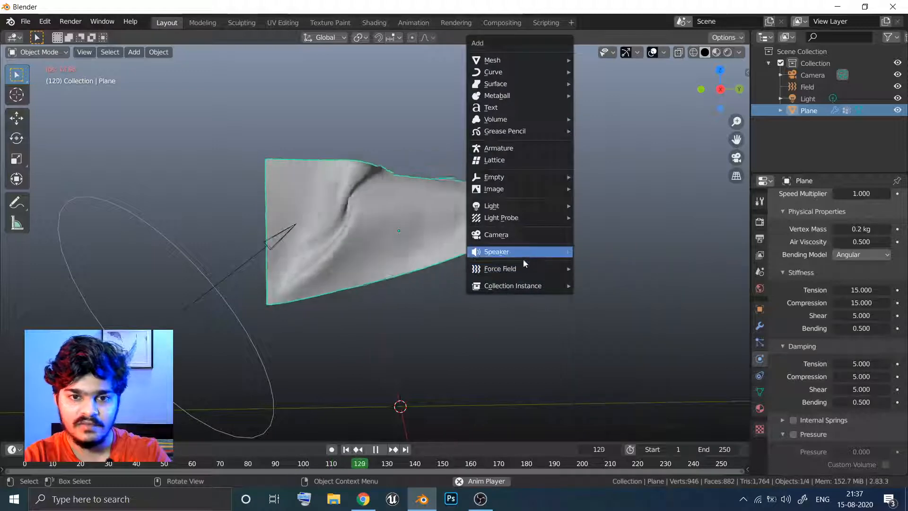
pyautogui.moveTo(523, 268)
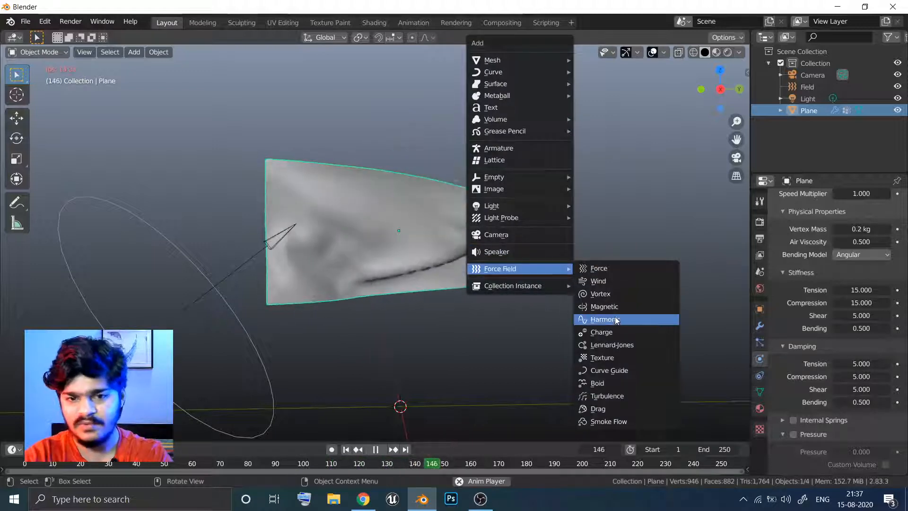